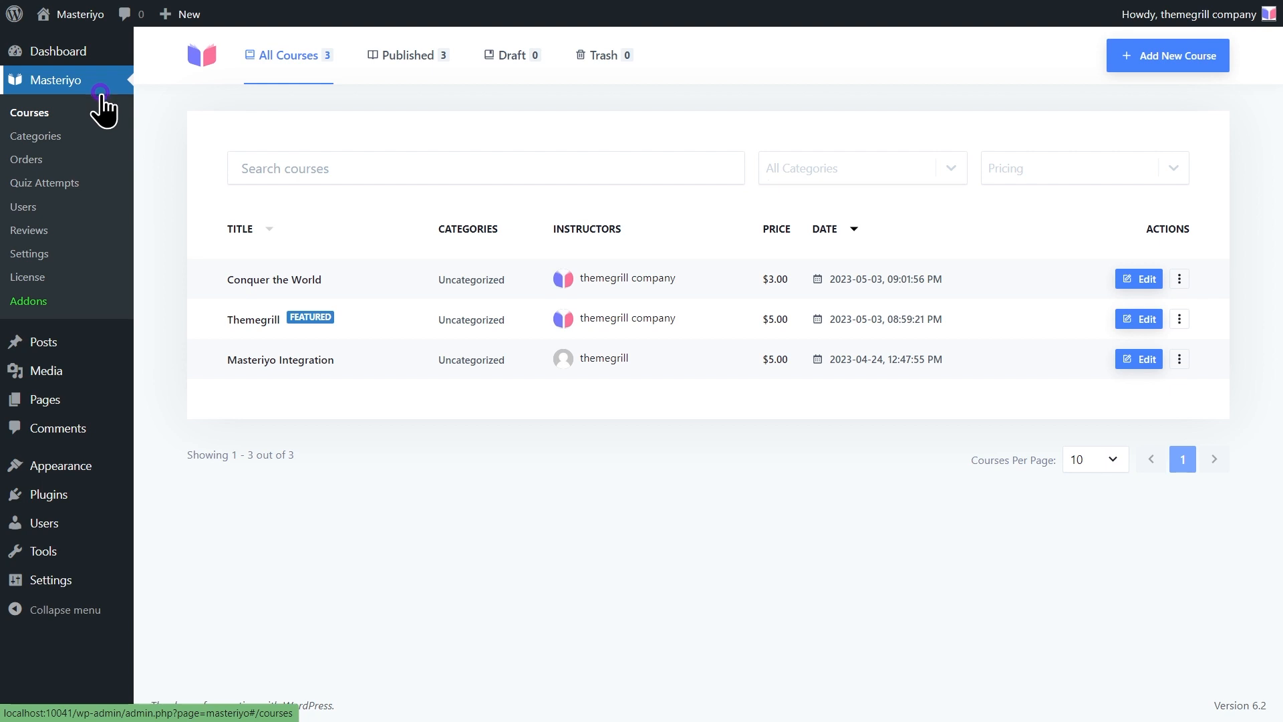
# Switch on the Zoom addon in the Masteriyo Addons list
pyautogui.click(44, 318)
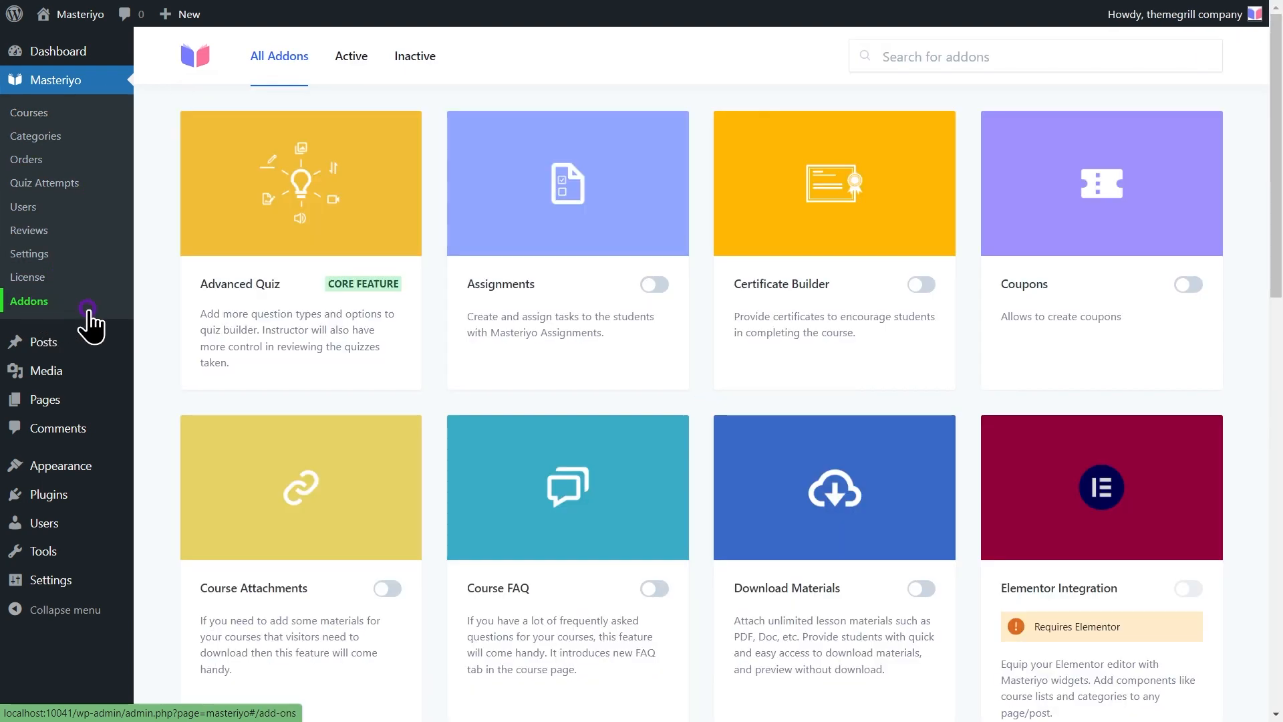
pyautogui.scroll(-1, 345, 342)
pyautogui.scroll(-7, 345, 342)
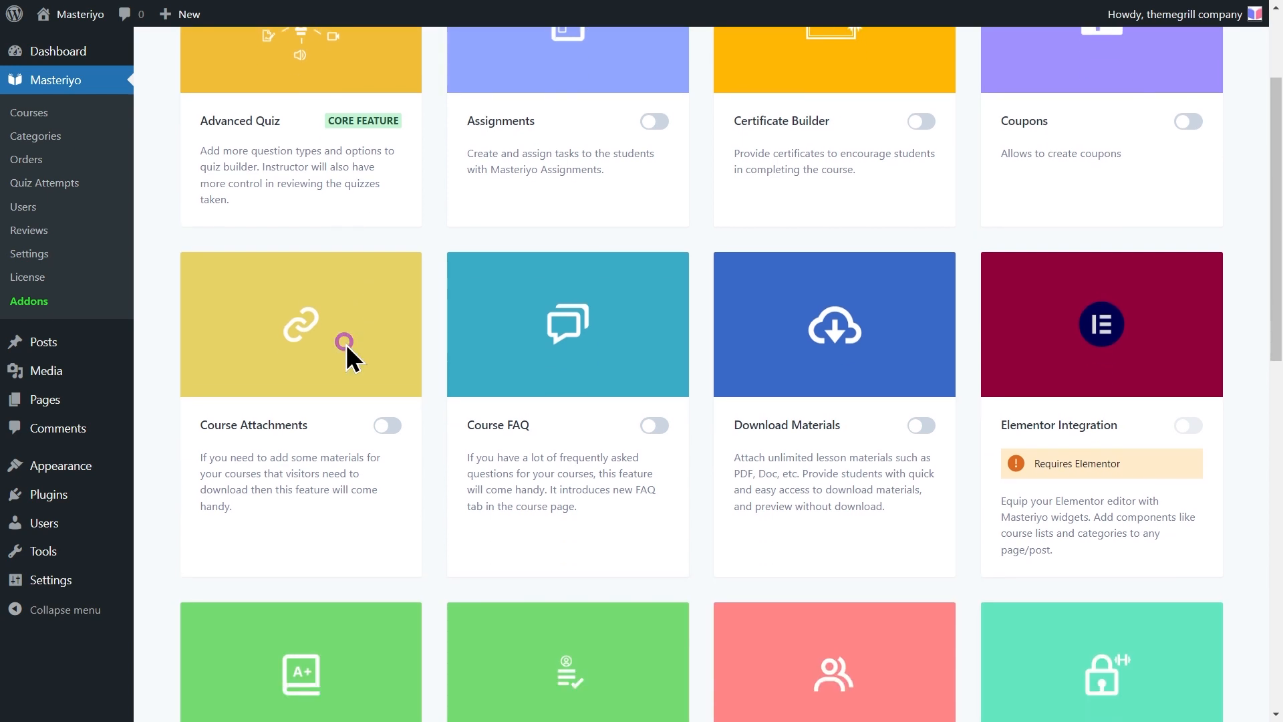
pyautogui.scroll(-4, 345, 342)
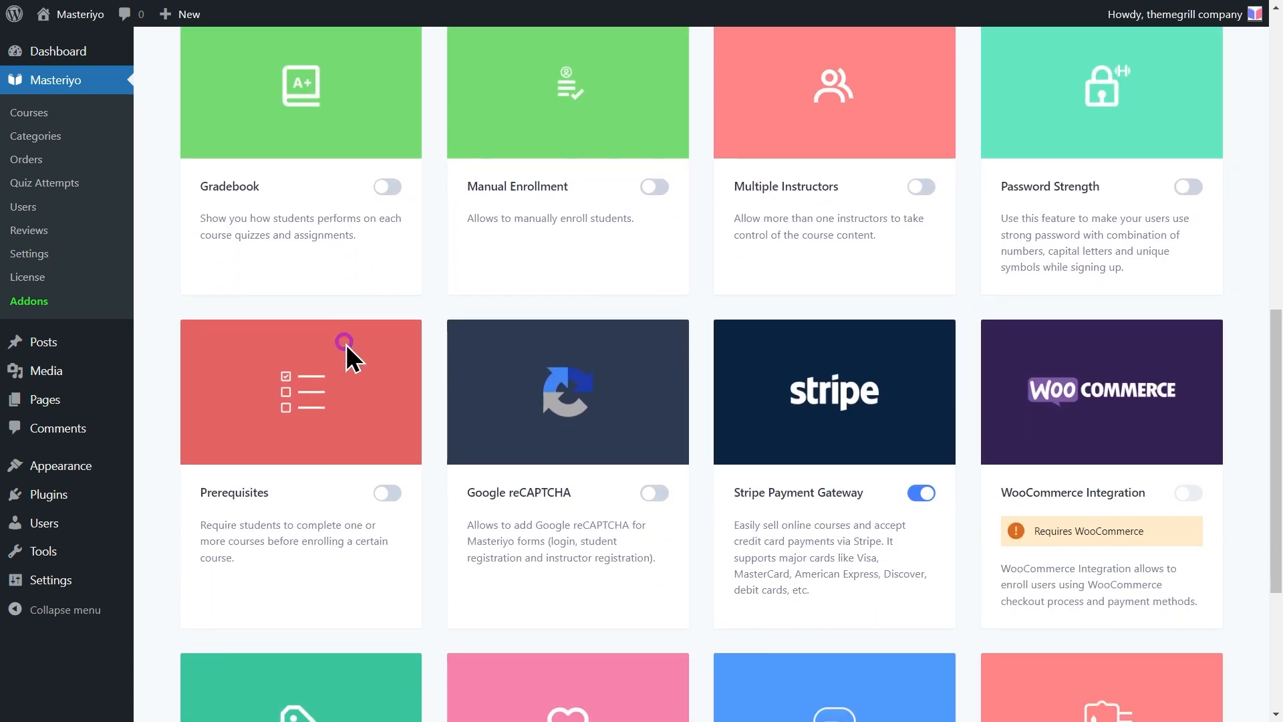
pyautogui.scroll(-1, 345, 342)
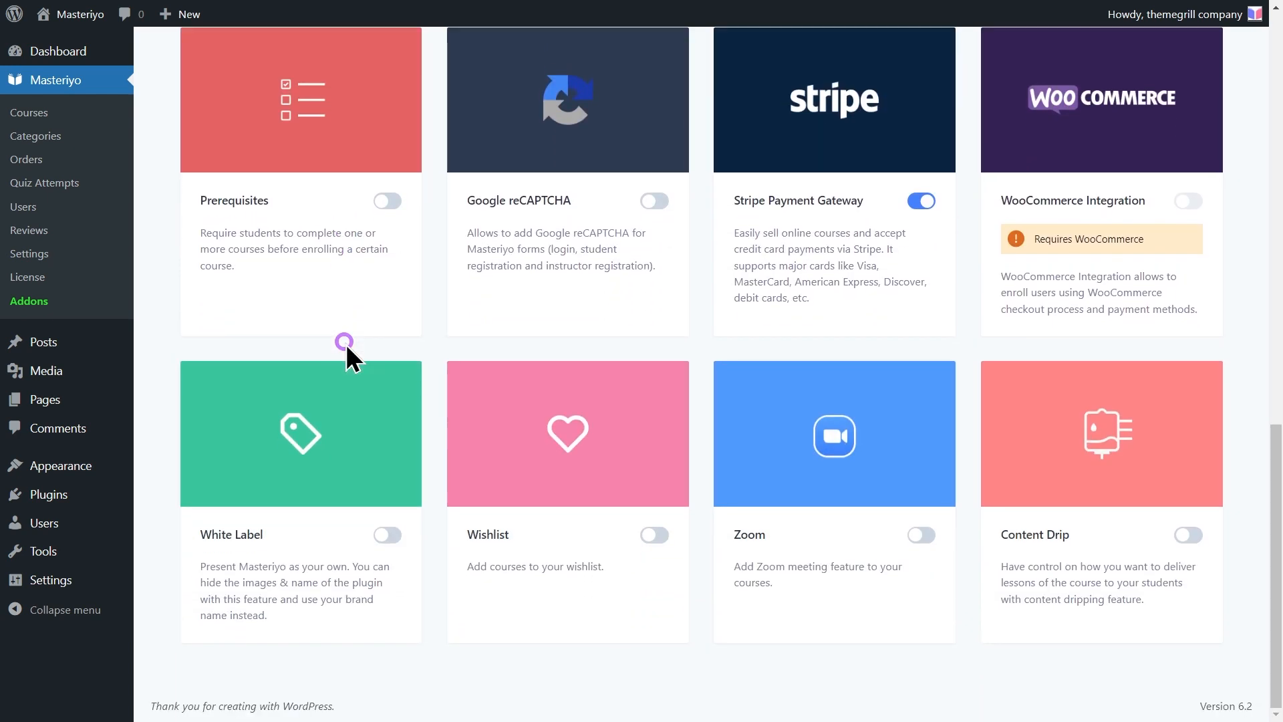
pyautogui.click(922, 535)
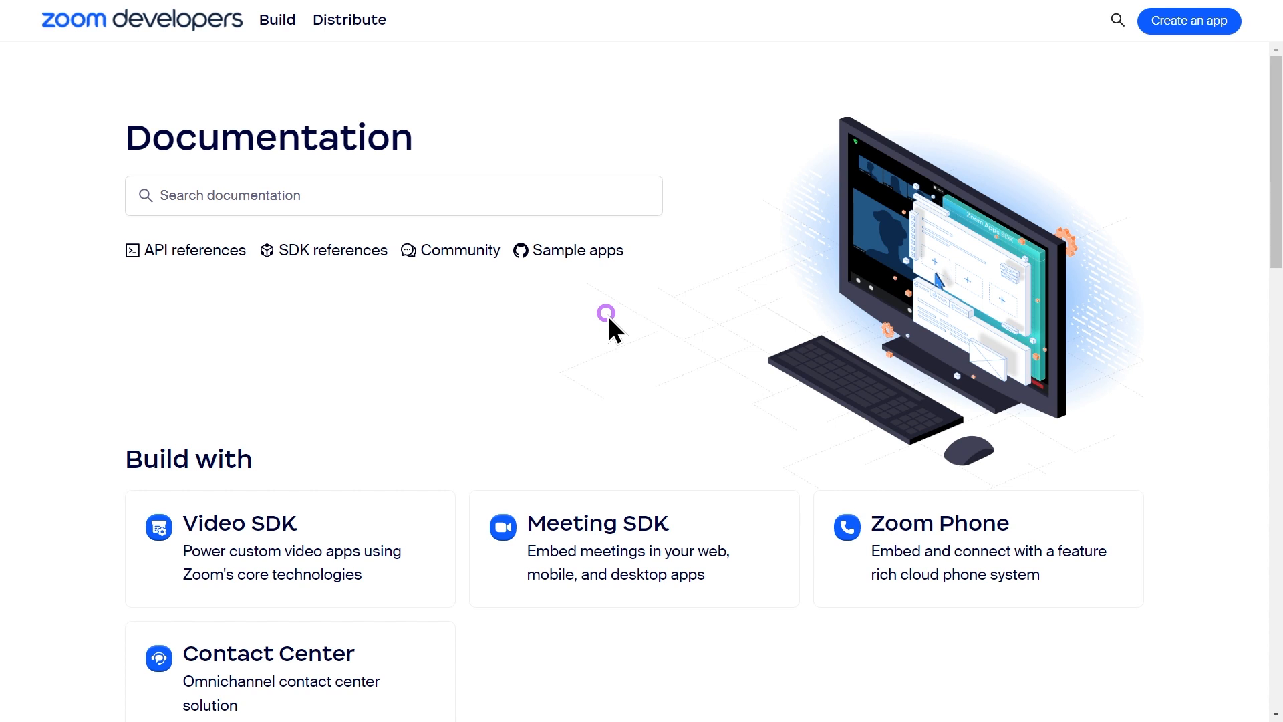
# Start creating a Zoom app, dismiss the cookie notice, and sign in via Develop > Build App
pyautogui.click(1188, 22)
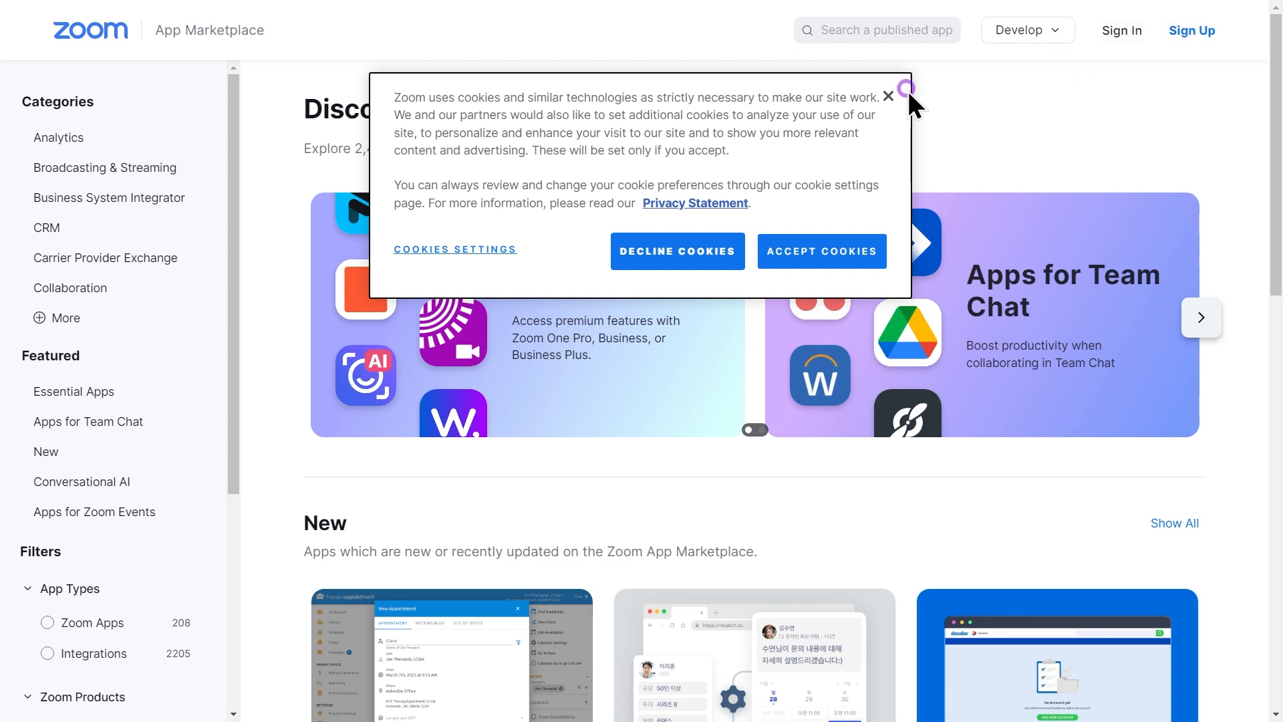
pyautogui.click(888, 96)
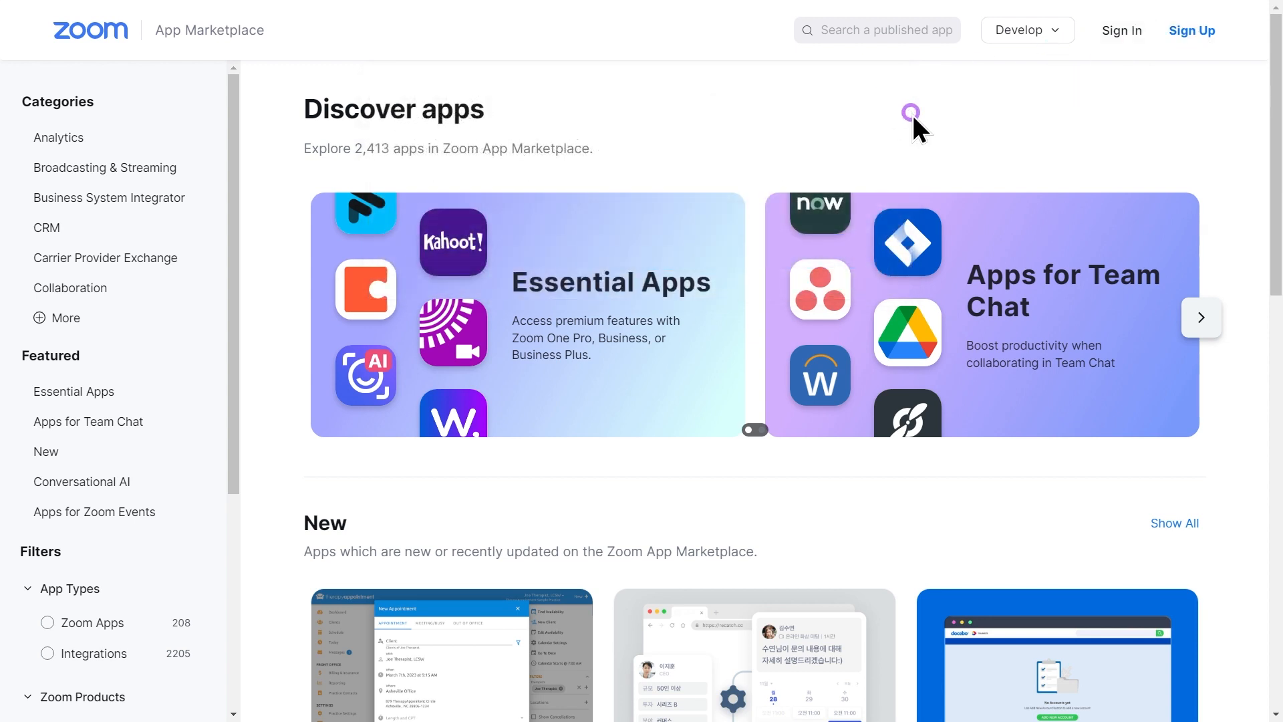
pyautogui.click(1023, 30)
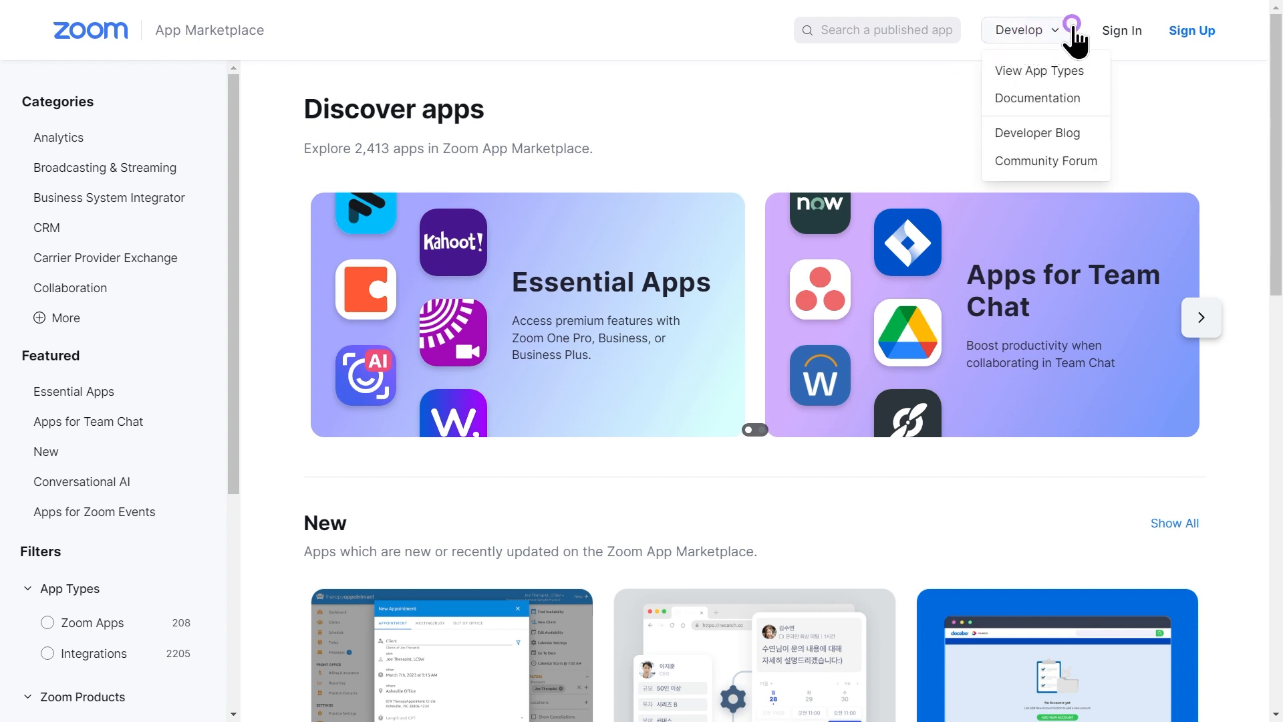
pyautogui.click(1192, 30)
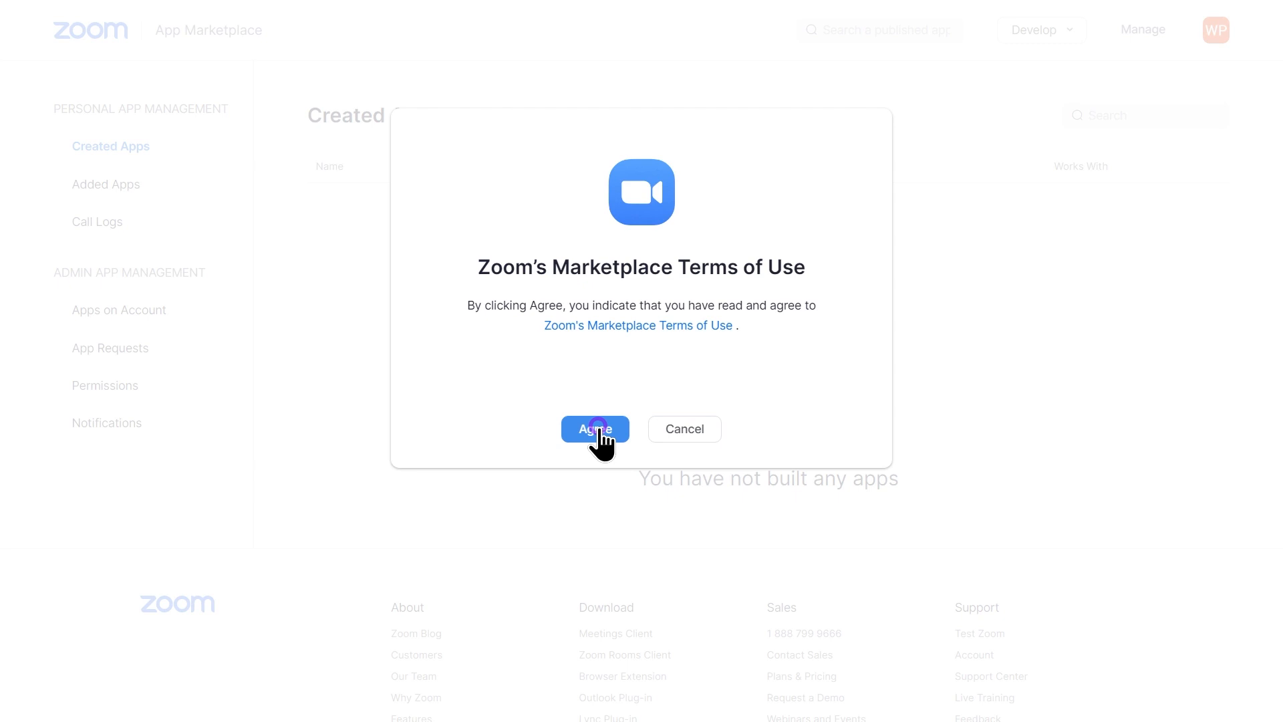
# Accept the Marketplace Terms of Use and choose to create a Server-to-Server OAuth app
pyautogui.click(600, 429)
pyautogui.click(993, 72)
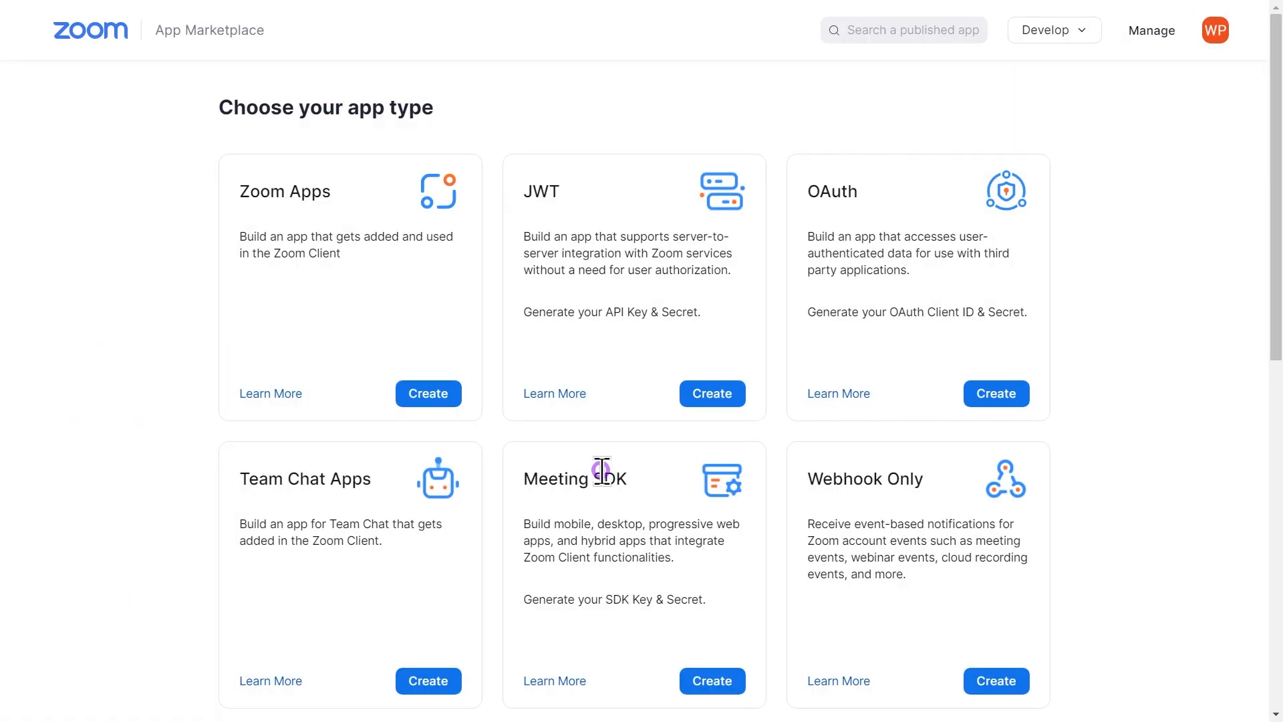
pyautogui.scroll(-5, 601, 471)
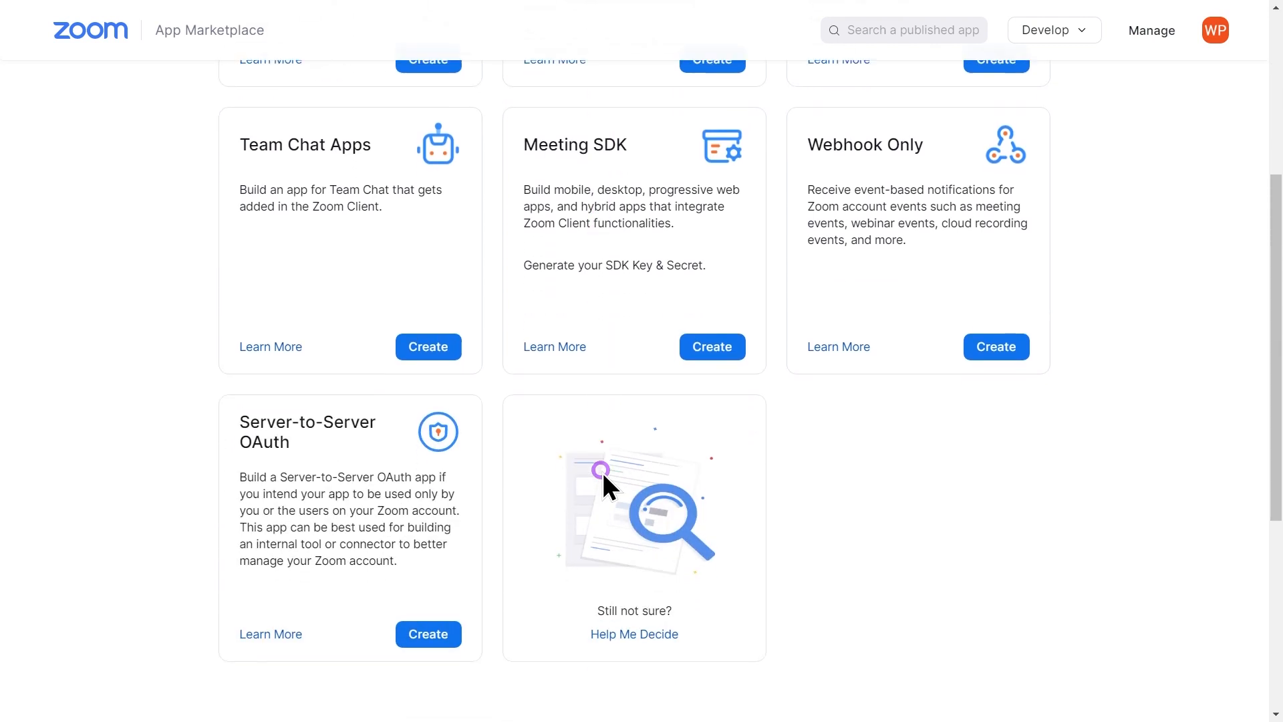
pyautogui.click(417, 631)
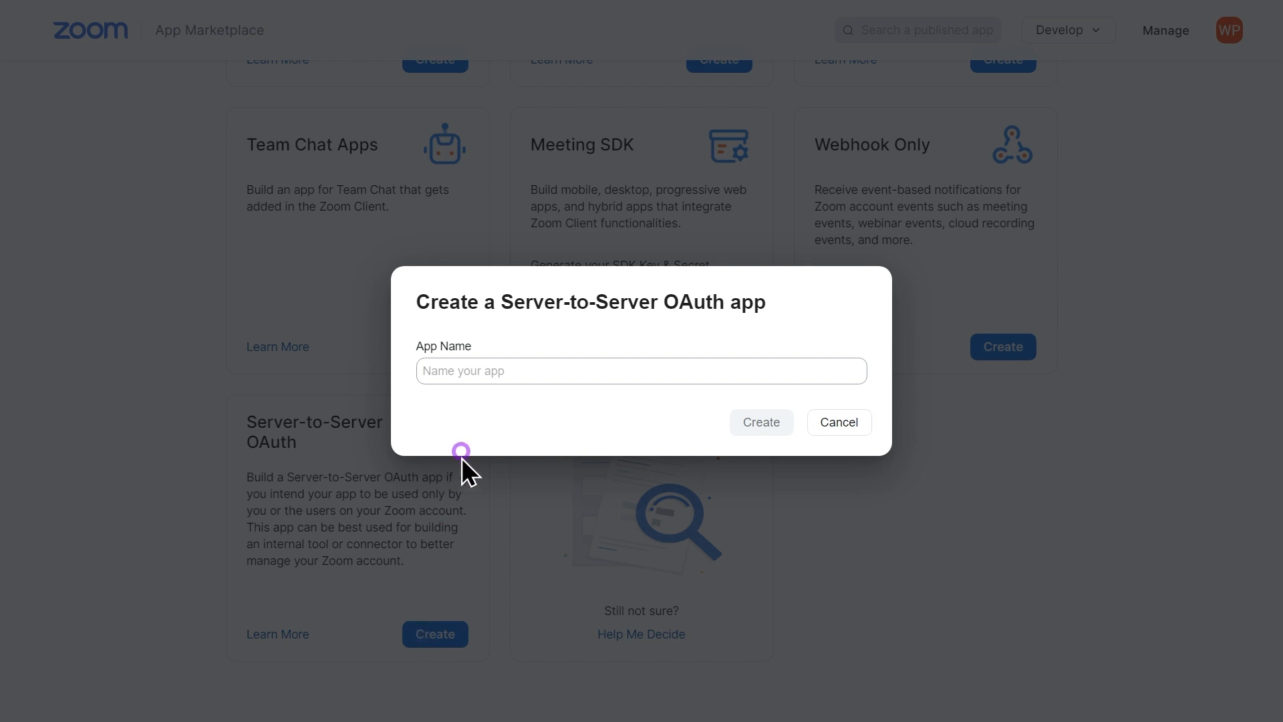
# Create the Server-to-Server OAuth app named 'Masteriyo Meetings'
pyautogui.click(499, 371)
pyautogui.write('Mas')
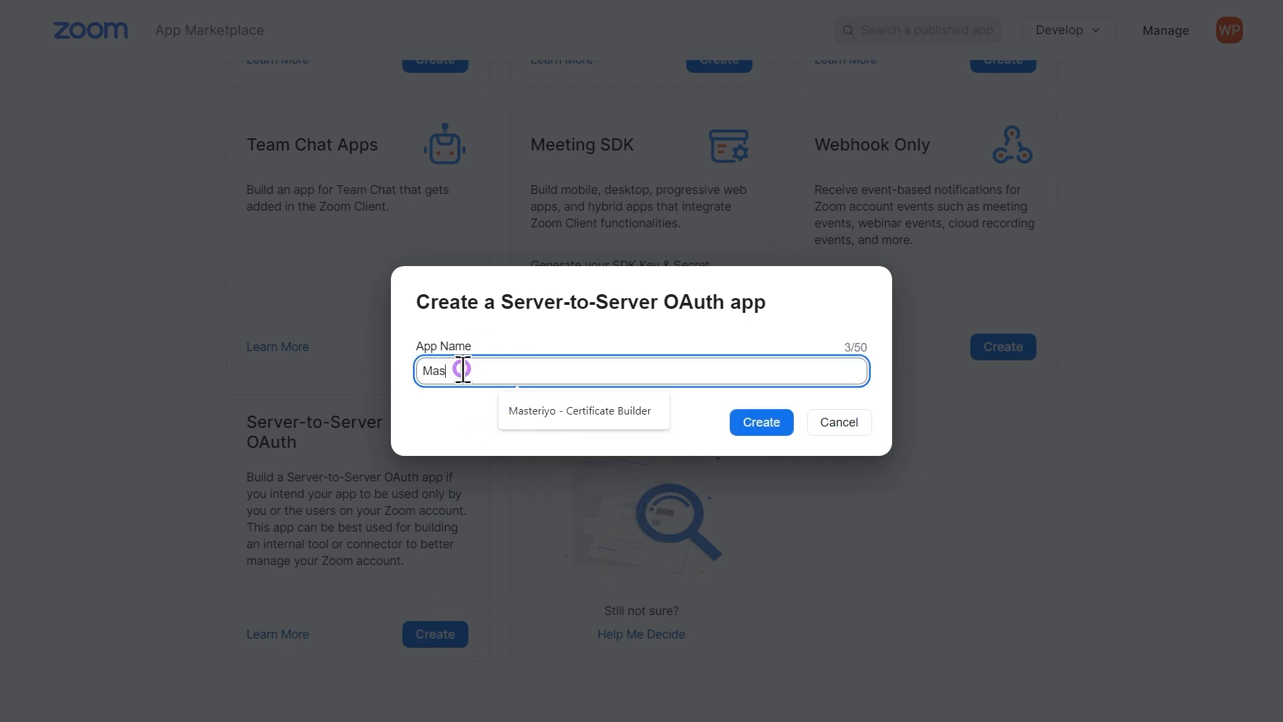
pyautogui.write('teriyo Meetings')
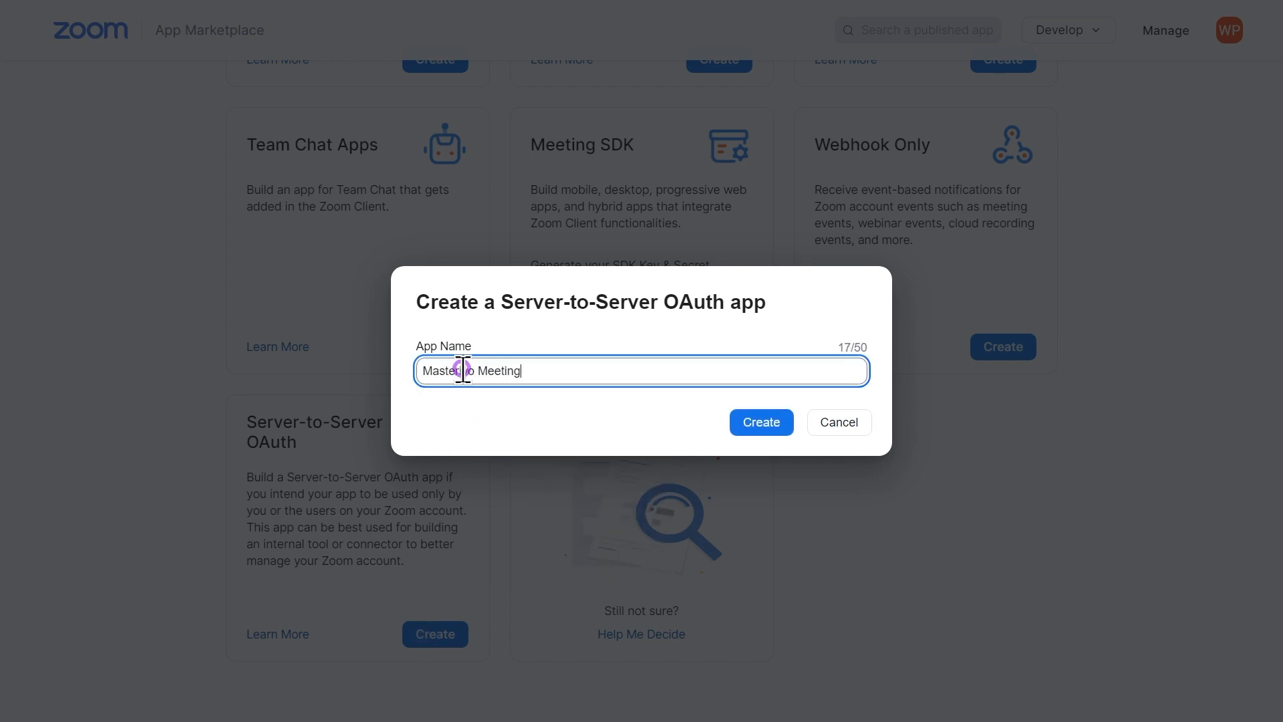
pyautogui.click(752, 423)
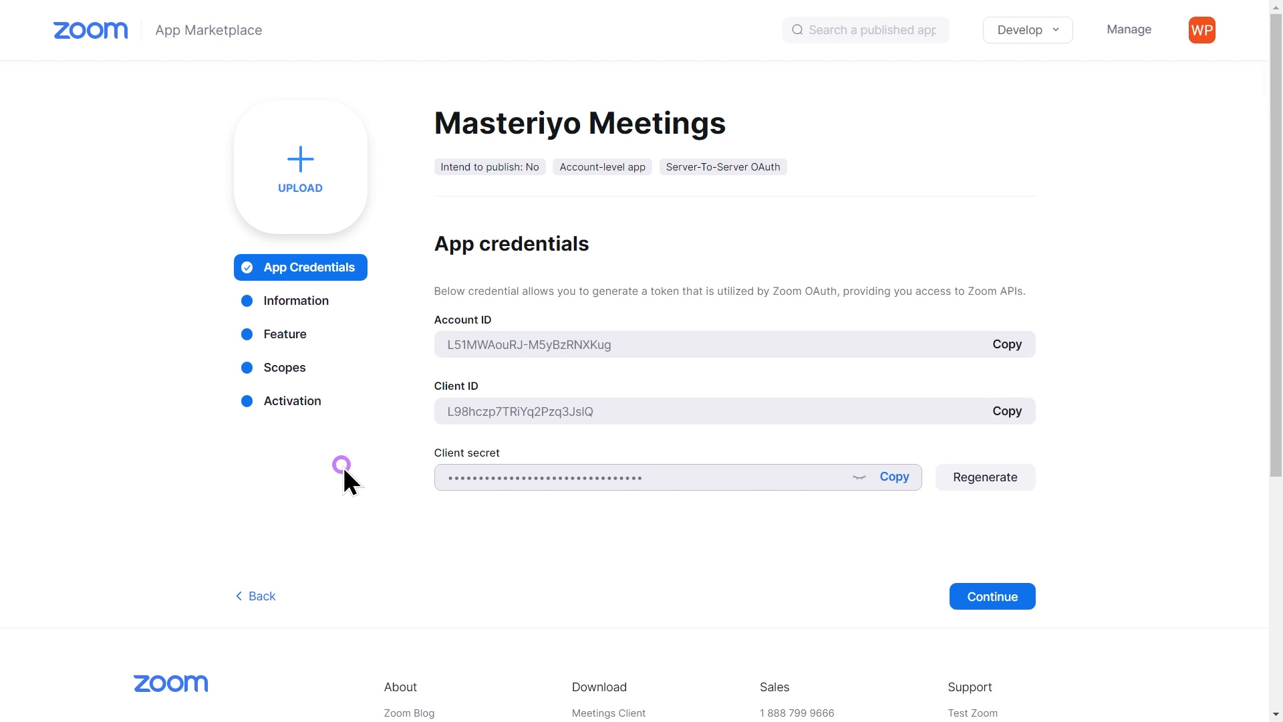
# Copy the app's Account ID, Client ID and Client secret
pyautogui.click(1017, 342)
pyautogui.click(1007, 412)
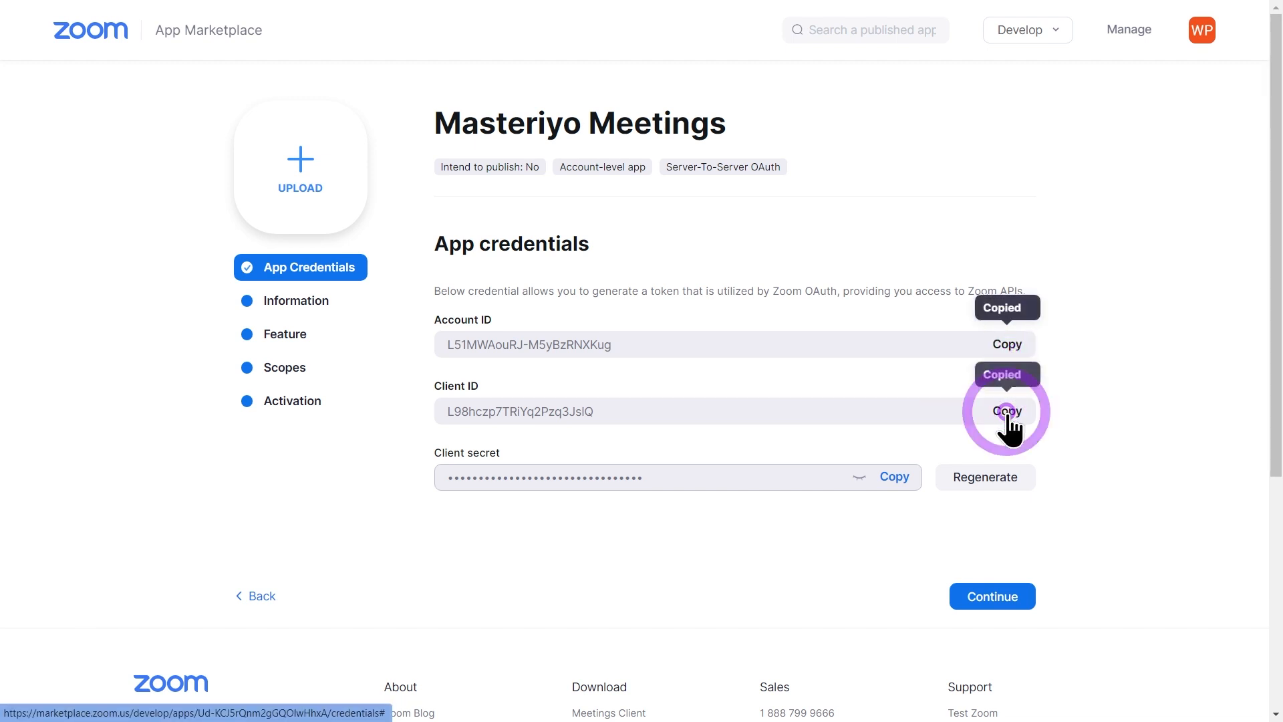
pyautogui.click(898, 476)
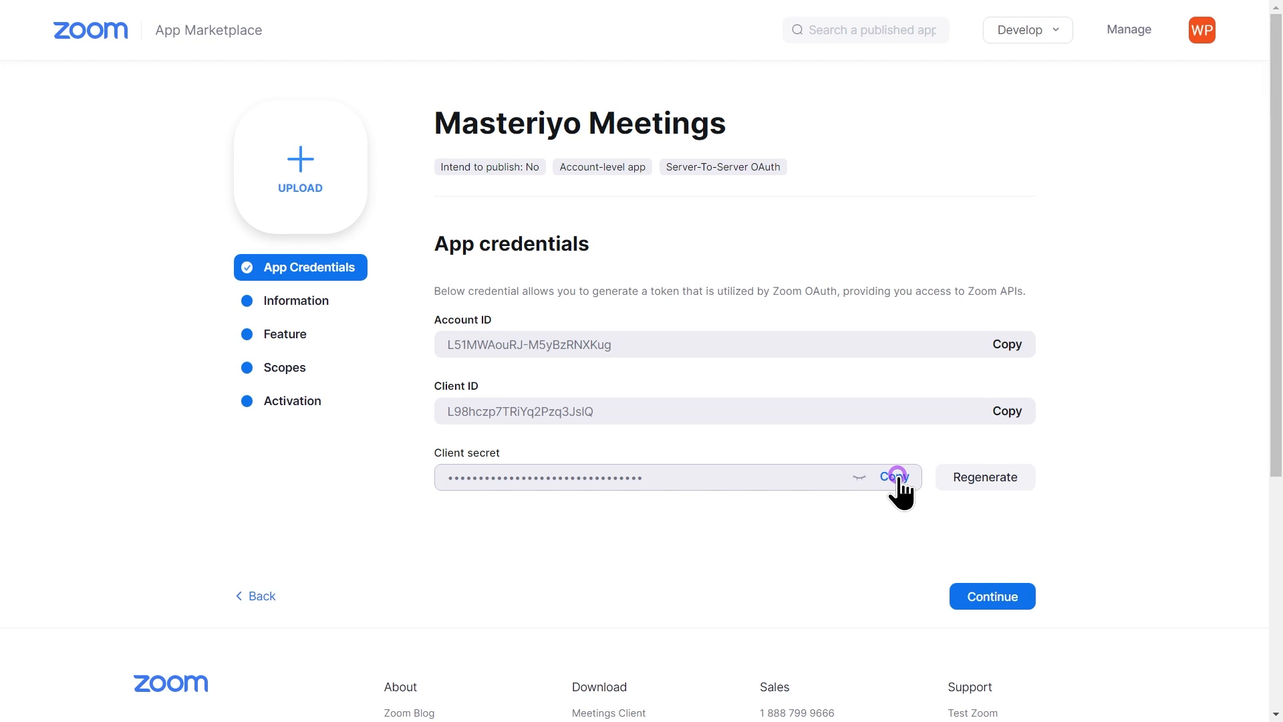
# Enter short description 'Discussion' and company name 'Themegrill' in the app information
pyautogui.click(976, 597)
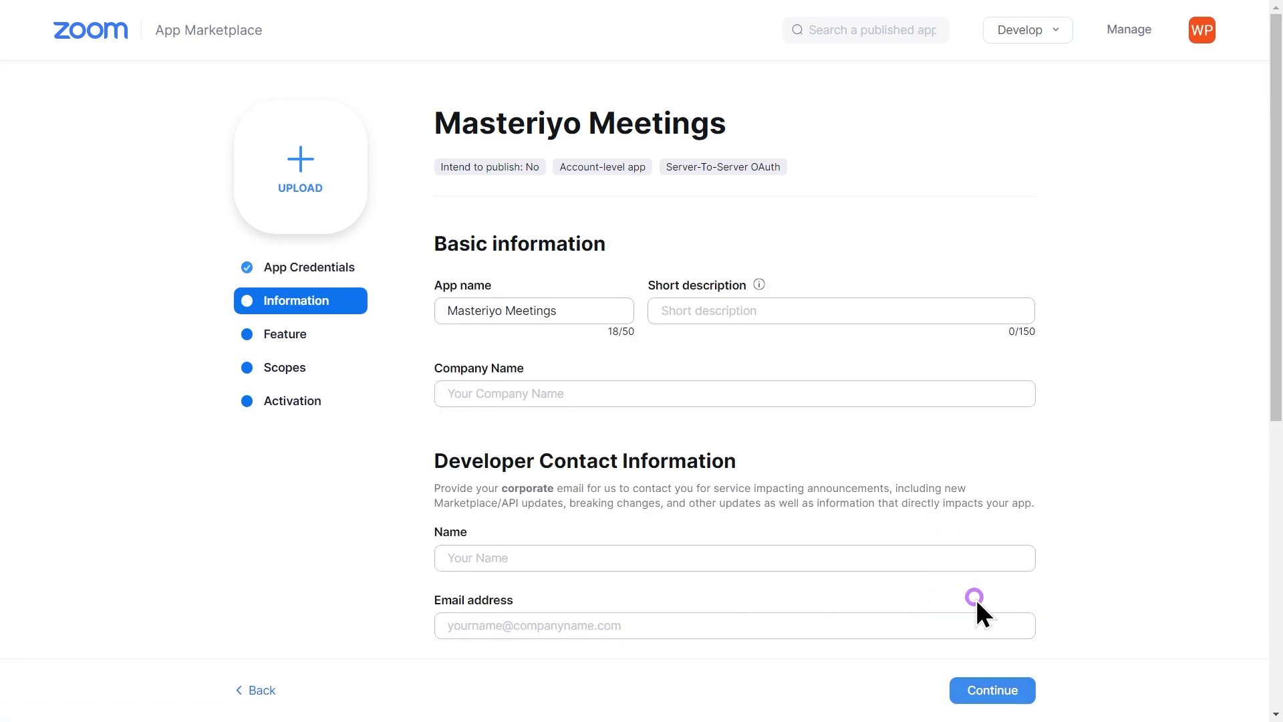
pyautogui.click(670, 315)
pyautogui.write('Discussion')
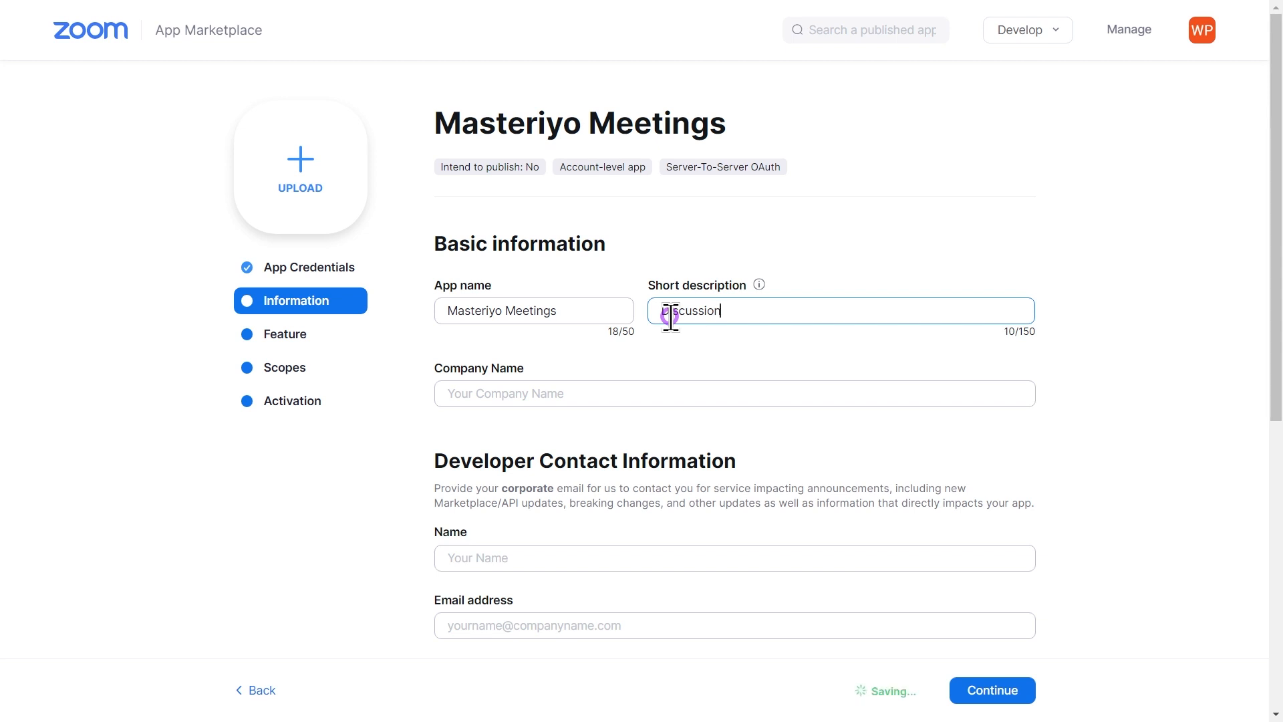
pyautogui.click(570, 387)
pyautogui.write('Theme')
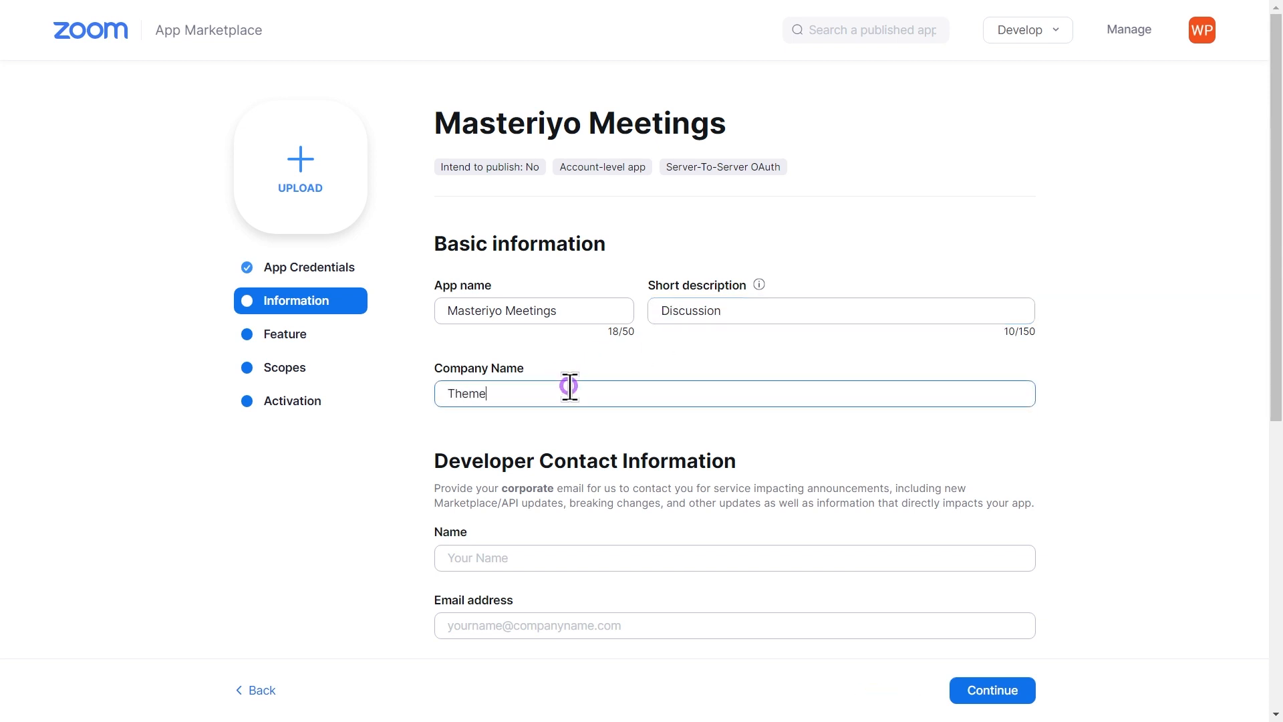
pyautogui.write('grill')
# Fill in the developer's name and e-mail, save the information, and open the scope list
pyautogui.click(485, 562)
pyautogui.click(479, 626)
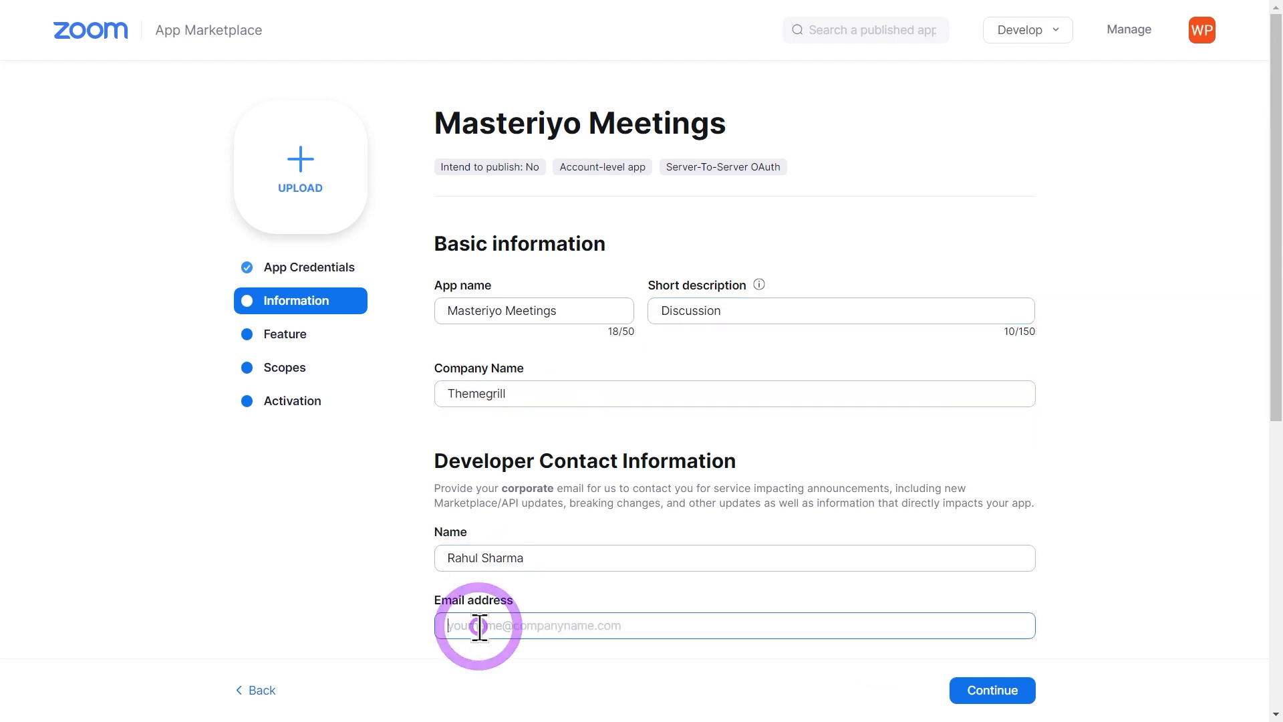
pyautogui.click(986, 692)
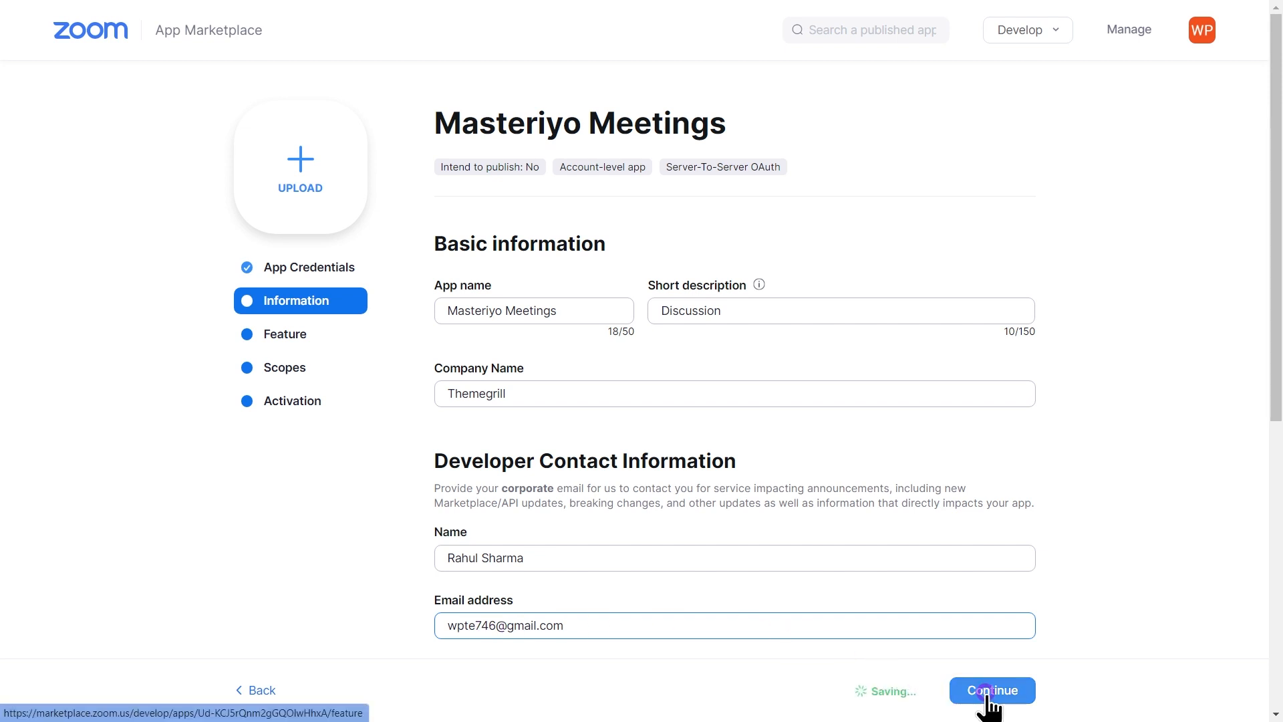
pyautogui.click(335, 367)
pyautogui.click(985, 370)
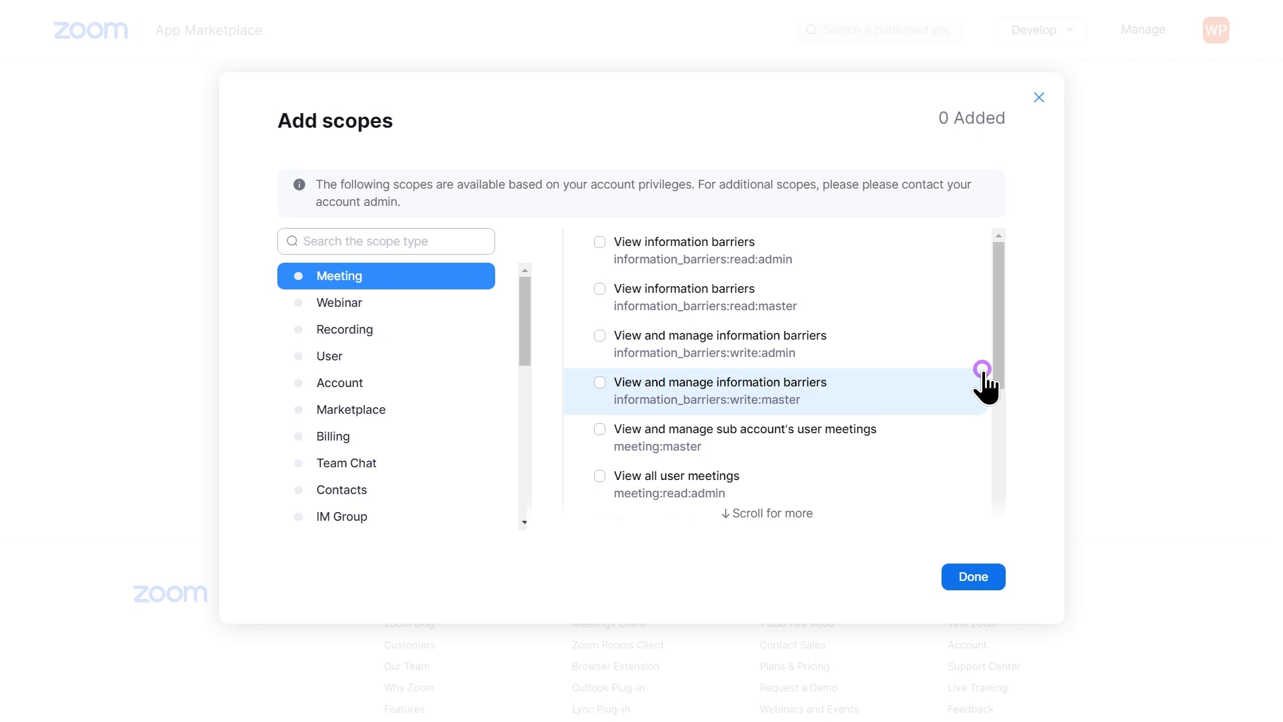
# Select all eleven Meeting scopes for the app
pyautogui.click(599, 242)
pyautogui.click(600, 289)
pyautogui.click(599, 335)
pyautogui.click(599, 383)
pyautogui.click(599, 429)
pyautogui.click(600, 476)
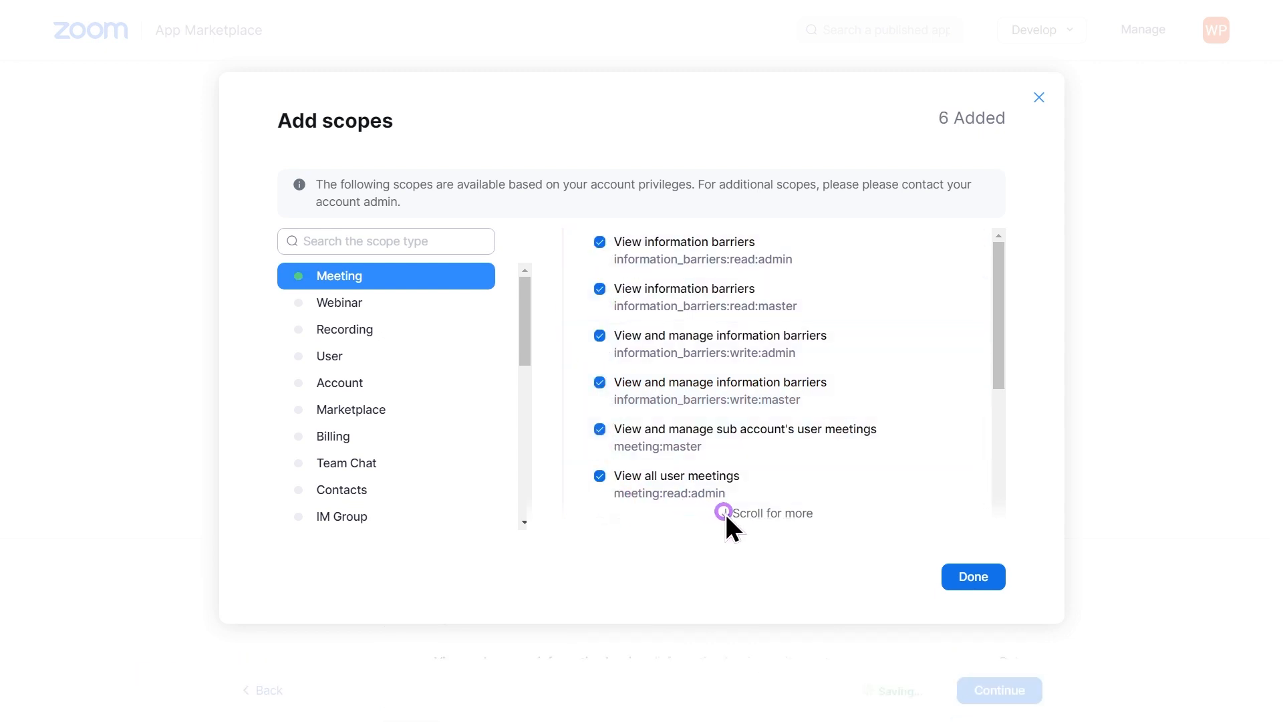
pyautogui.scroll(-4, 668, 481)
pyautogui.click(600, 450)
pyautogui.click(599, 403)
pyautogui.click(599, 350)
pyautogui.click(600, 298)
pyautogui.click(600, 258)
pyautogui.scroll(1, 602, 268)
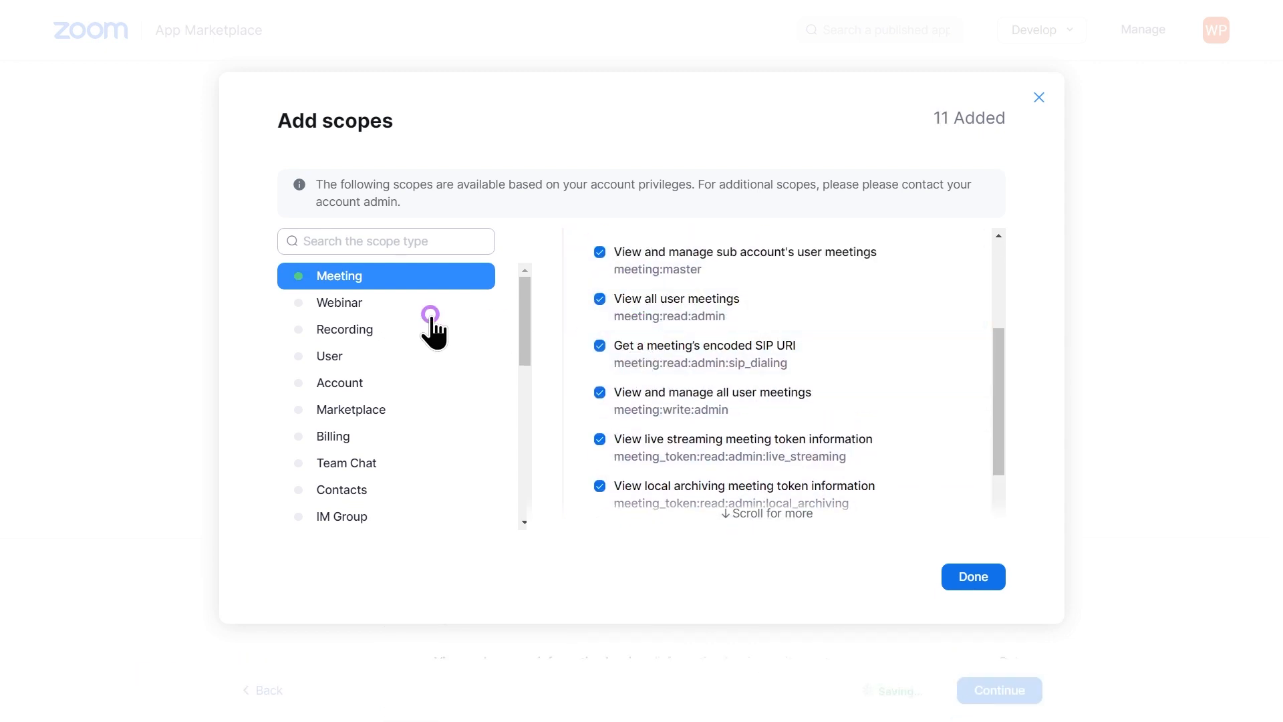
# Select the six Webinar scopes
pyautogui.click(429, 312)
pyautogui.click(599, 241)
pyautogui.click(600, 289)
pyautogui.click(599, 336)
pyautogui.click(600, 383)
pyautogui.click(600, 429)
pyautogui.click(599, 476)
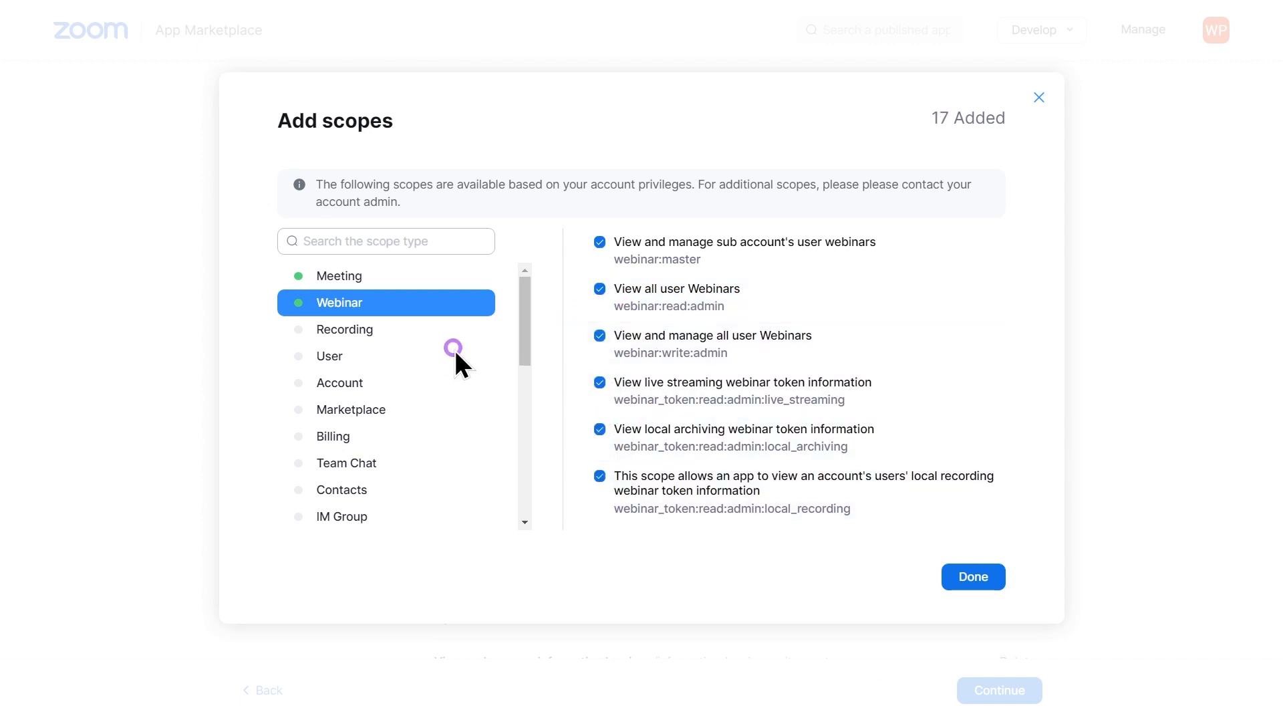
# Select the three Recording scopes and finish adding scopes
pyautogui.click(438, 330)
pyautogui.click(599, 242)
pyautogui.click(600, 289)
pyautogui.click(600, 335)
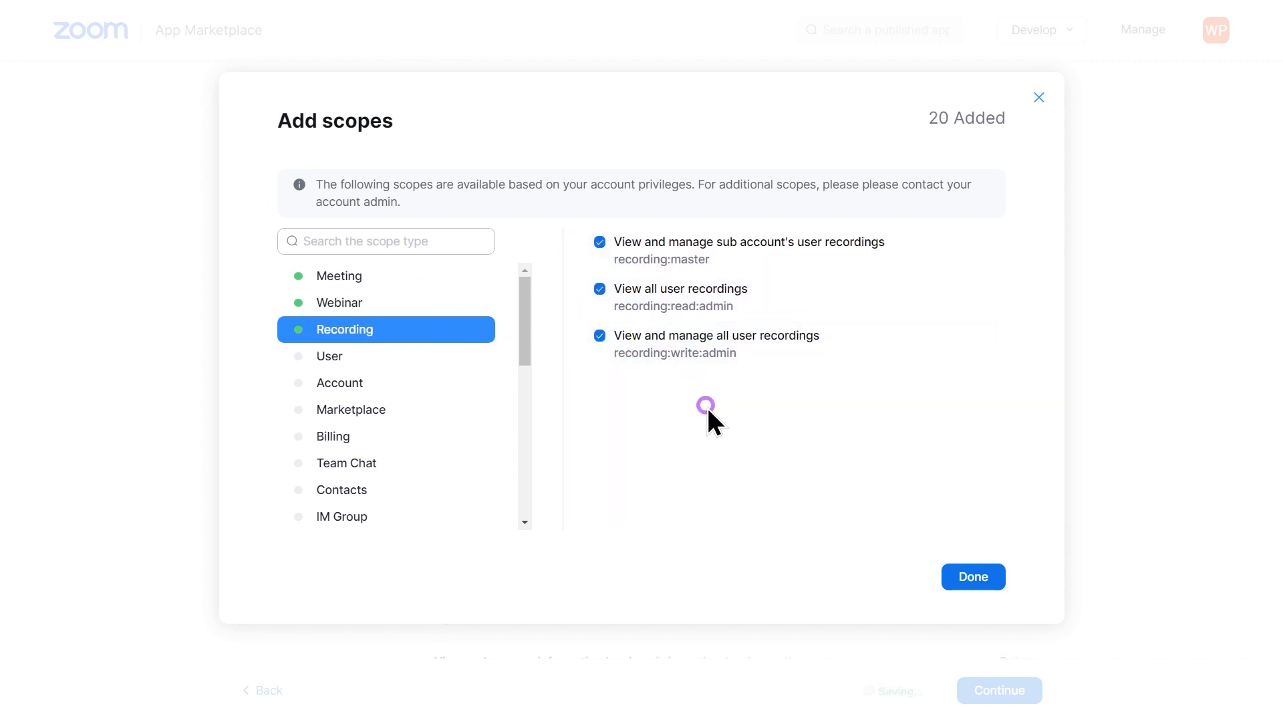
pyautogui.click(973, 576)
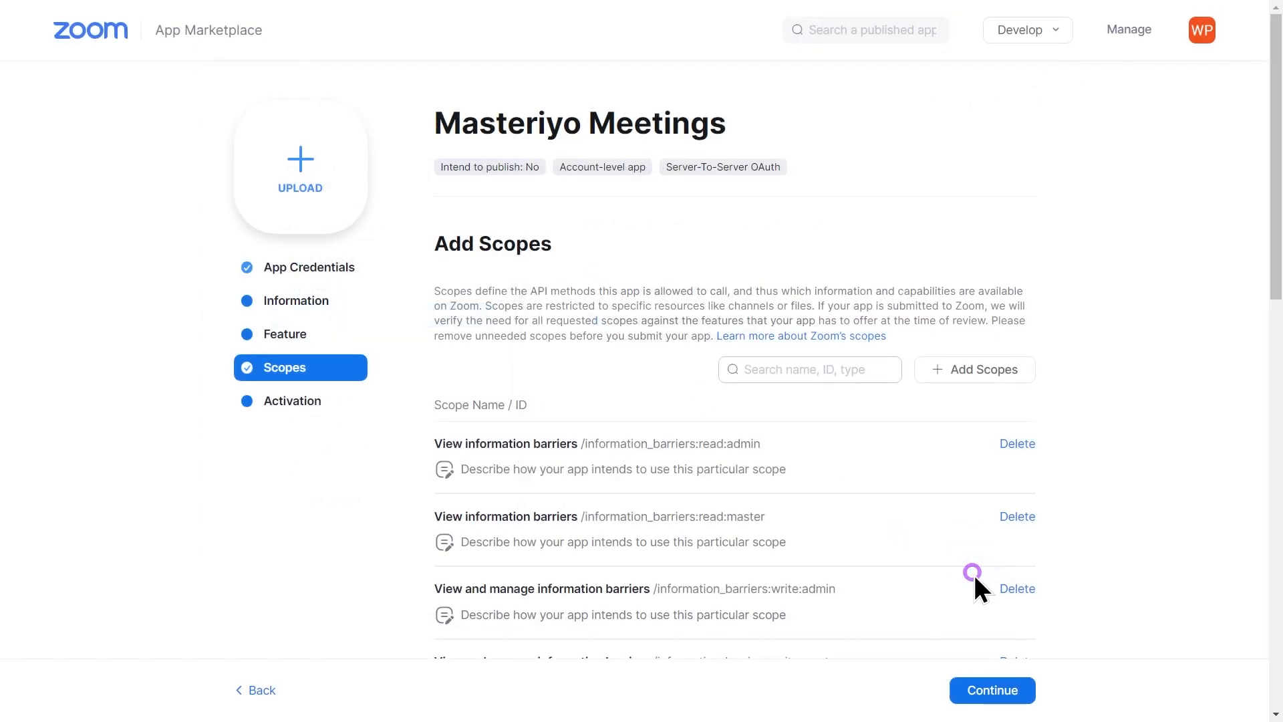
# Continue to the Activation step and activate the Masteriyo Meetings app
pyautogui.click(992, 685)
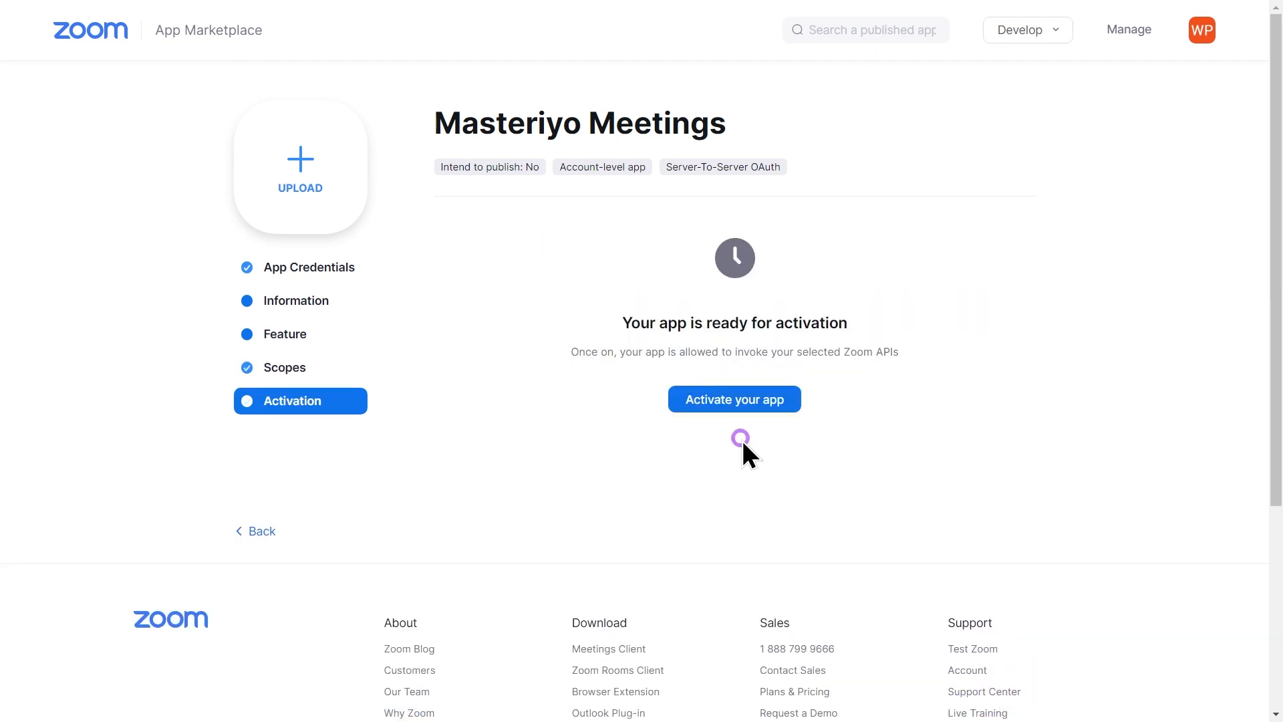
pyautogui.click(735, 399)
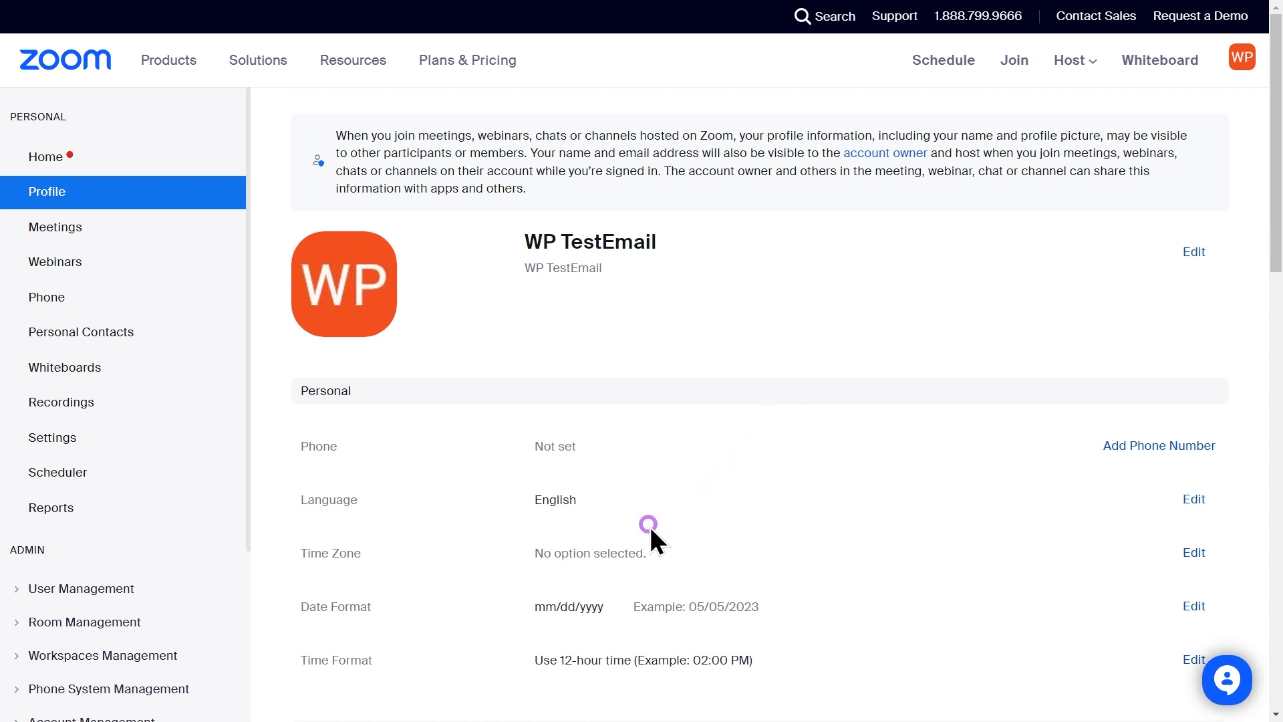
# Change the Zoom profile time zone to (GMT-10:00) Hawaii and save
pyautogui.click(1194, 552)
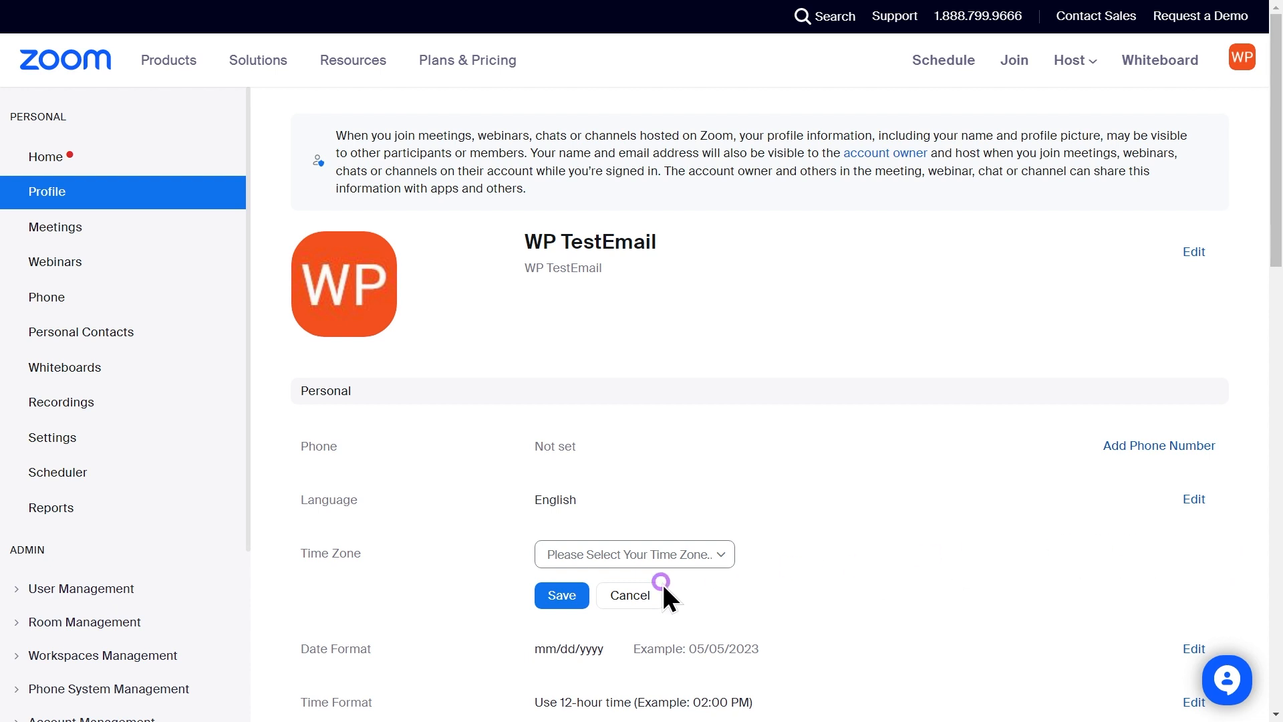
pyautogui.click(603, 561)
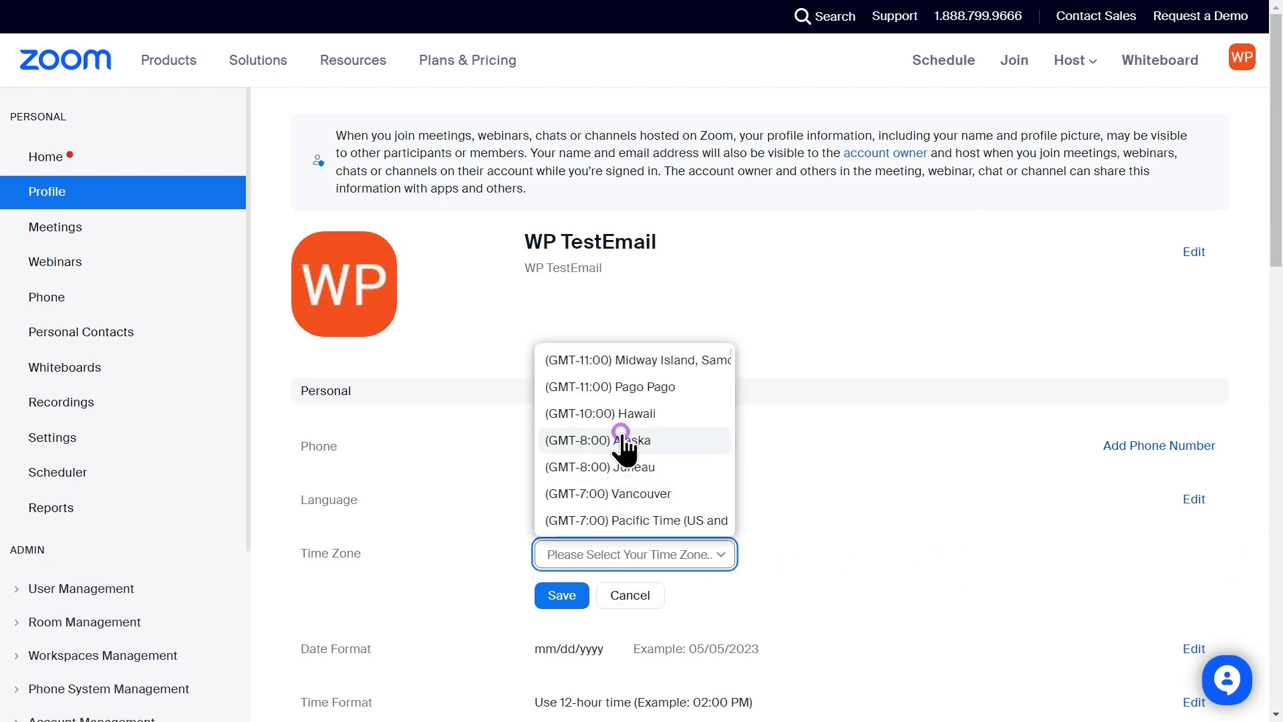
pyautogui.click(622, 414)
pyautogui.click(567, 595)
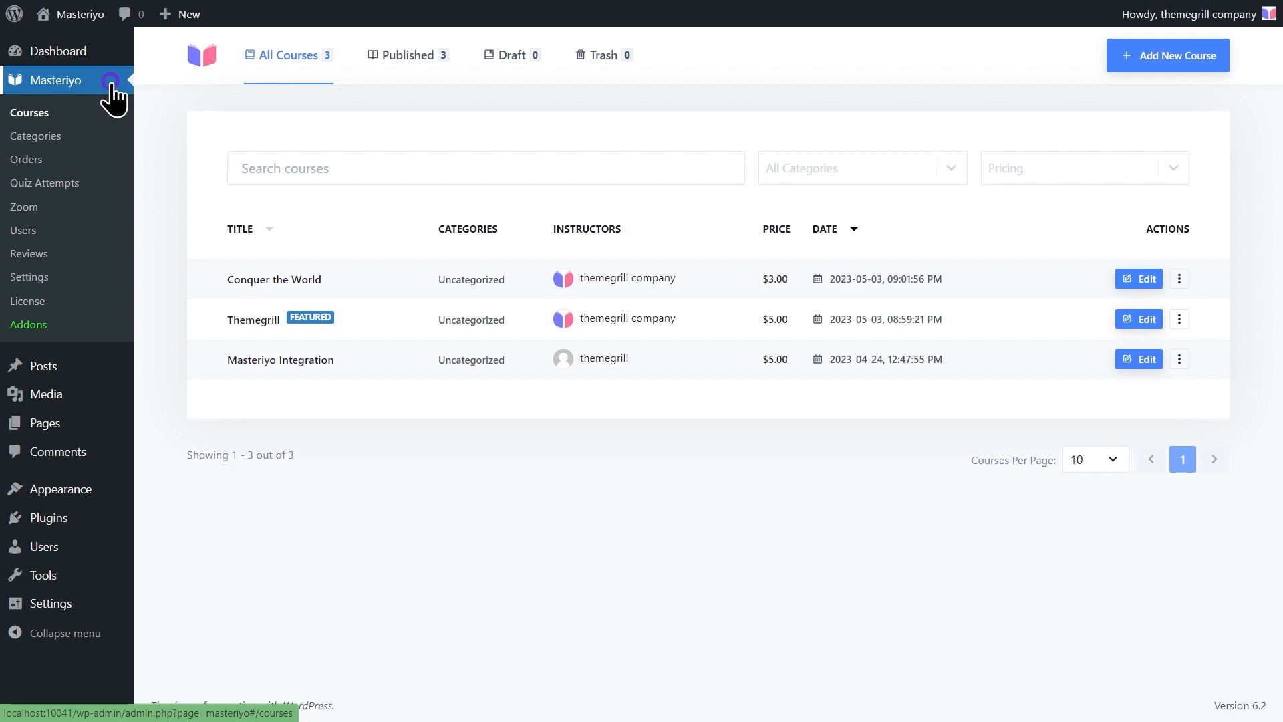
# Enter the Zoom Account ID, Client ID and Client Secret under Masteriyo > Zoom > Settings and update
pyautogui.click(42, 208)
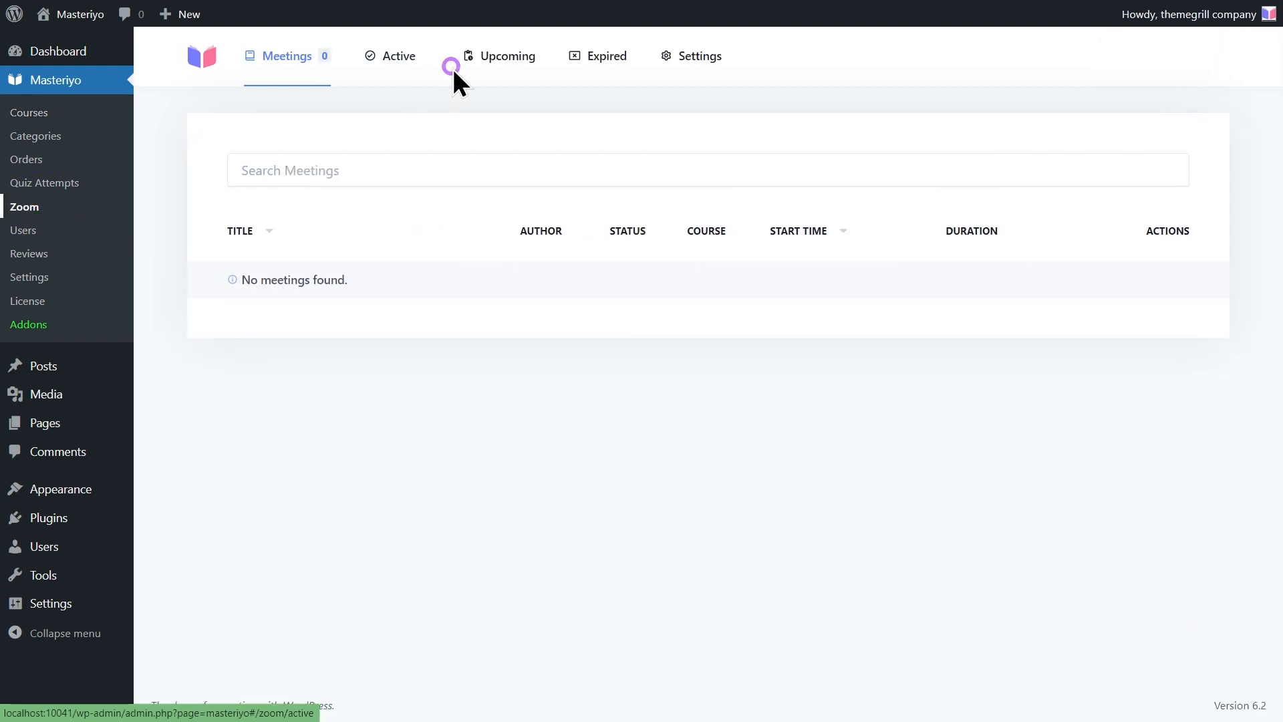
pyautogui.click(682, 53)
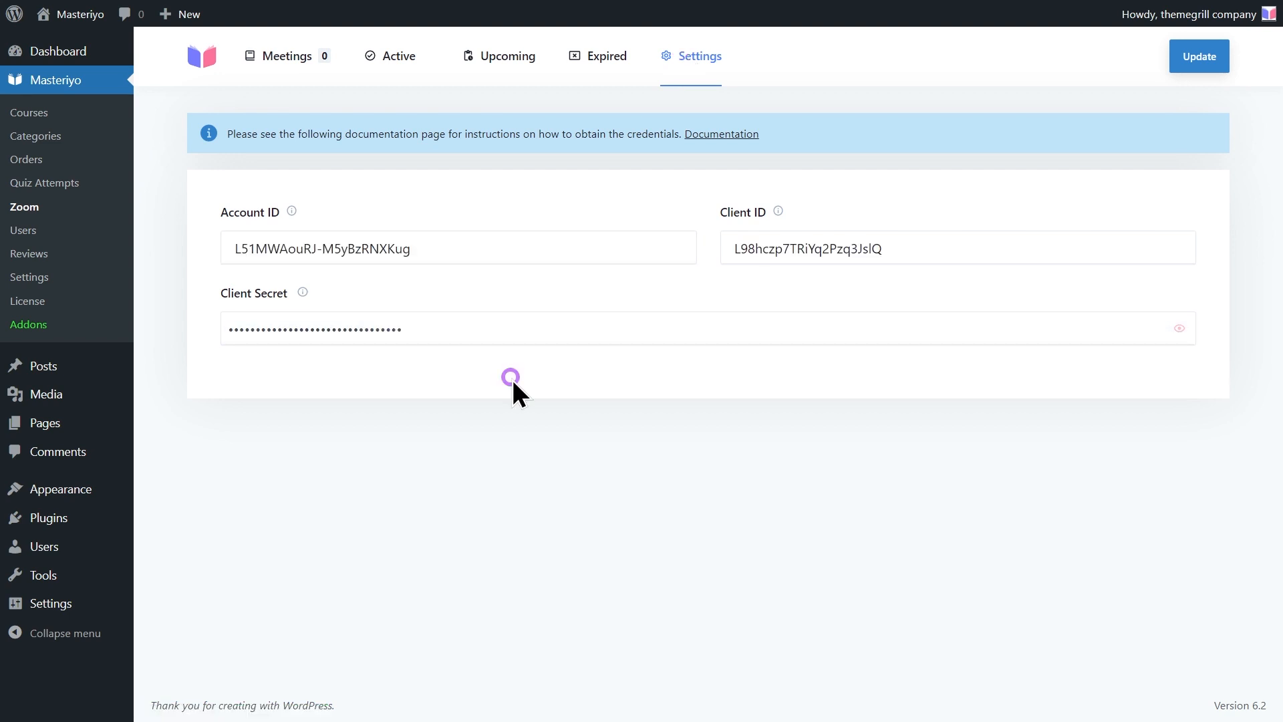
pyautogui.click(1205, 60)
# Open the Masteriyo Integration course's Builder and add a new section at the end
pyautogui.click(52, 114)
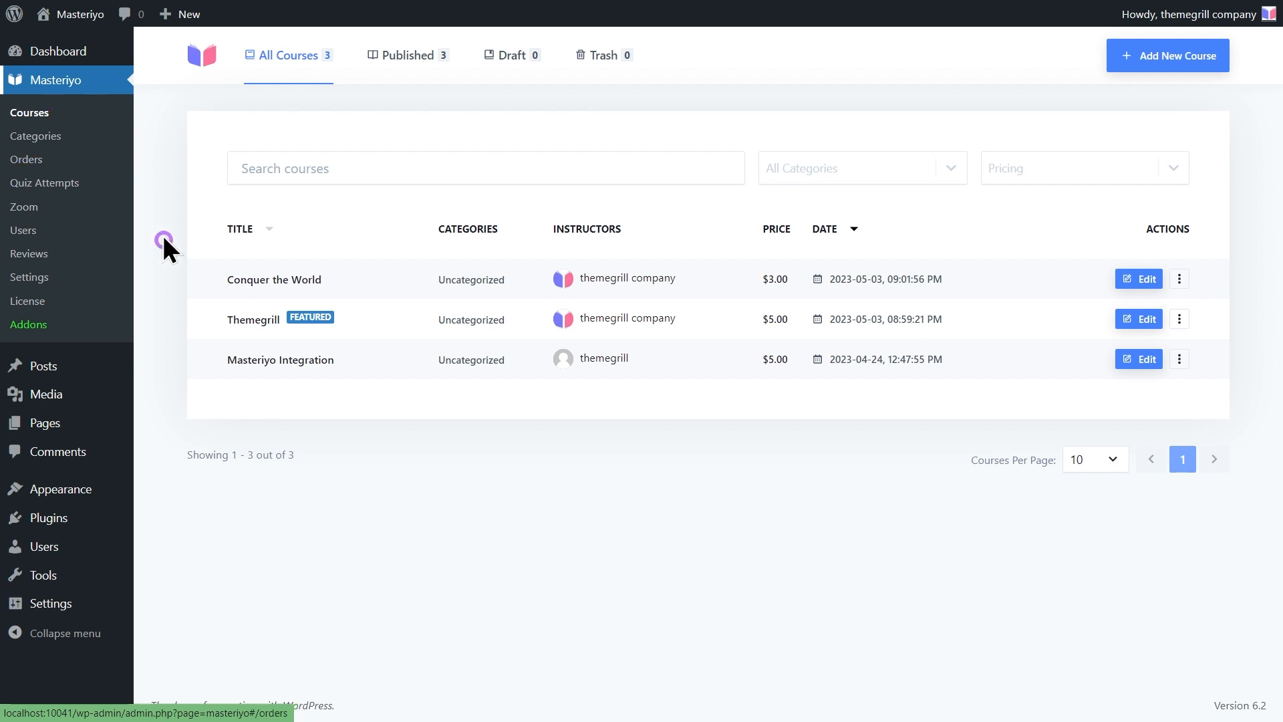
pyautogui.click(275, 359)
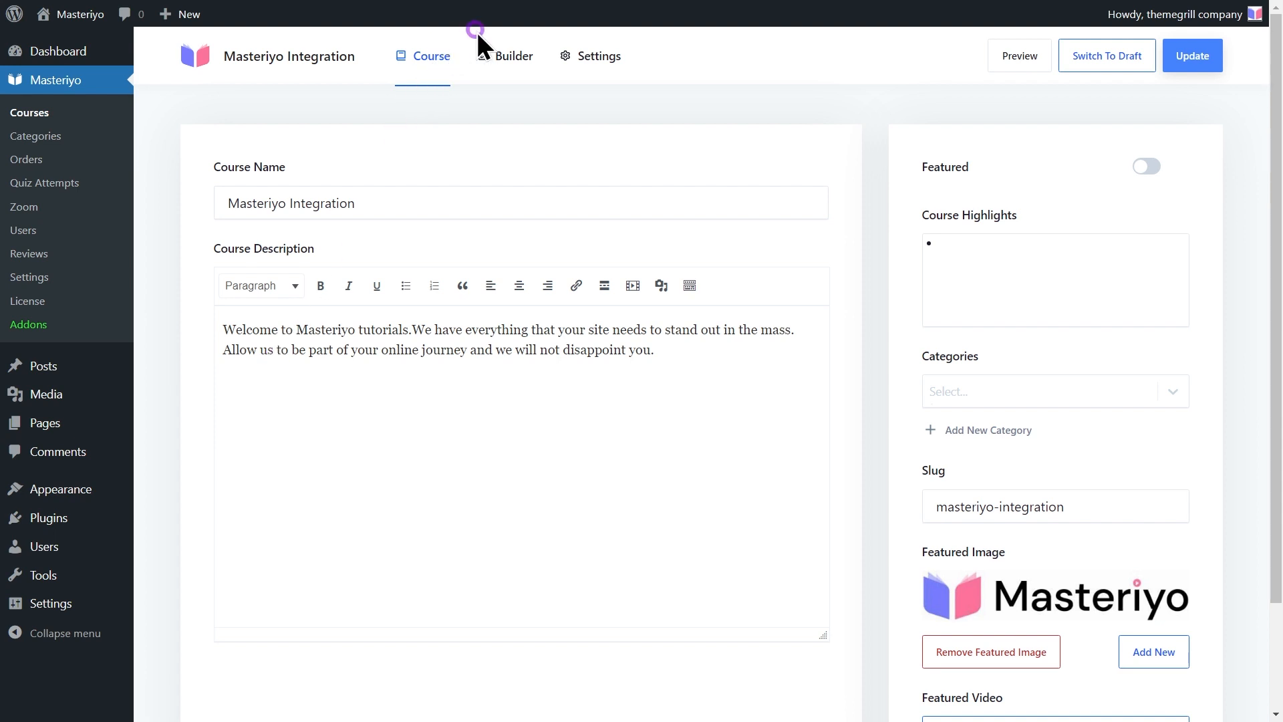
pyautogui.click(510, 57)
pyautogui.scroll(-7, 612, 262)
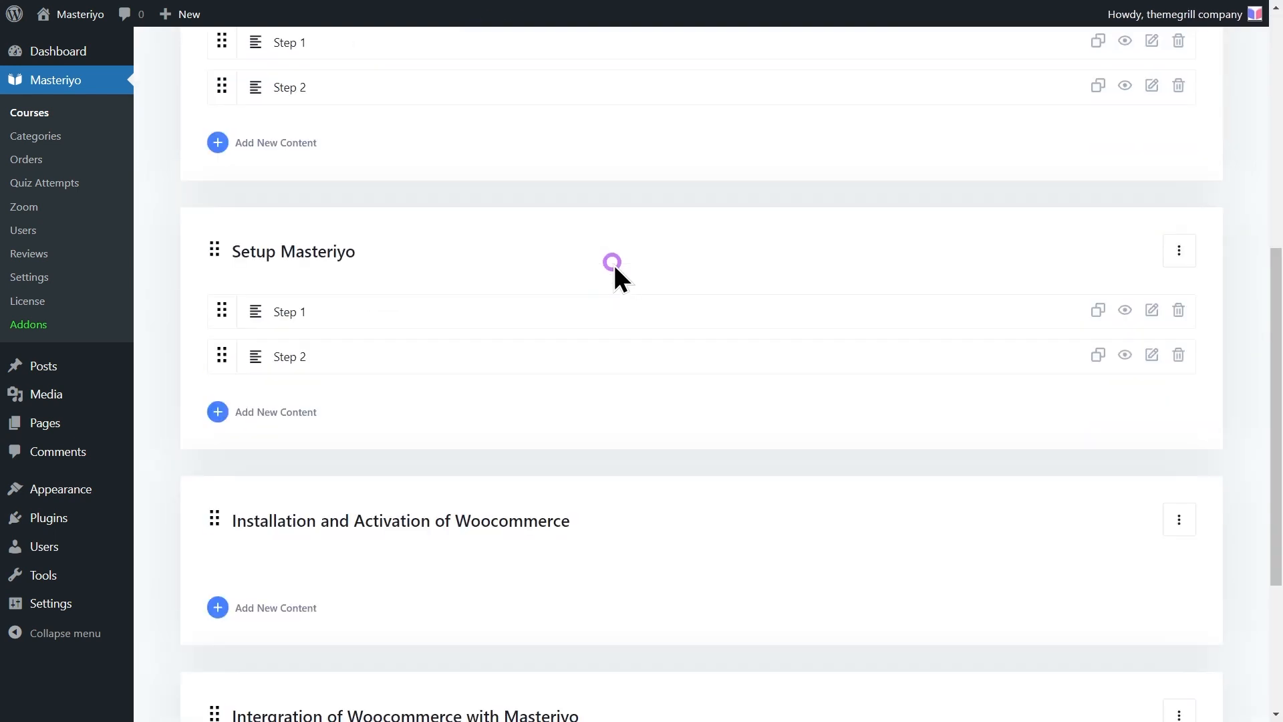
pyautogui.scroll(-4, 612, 262)
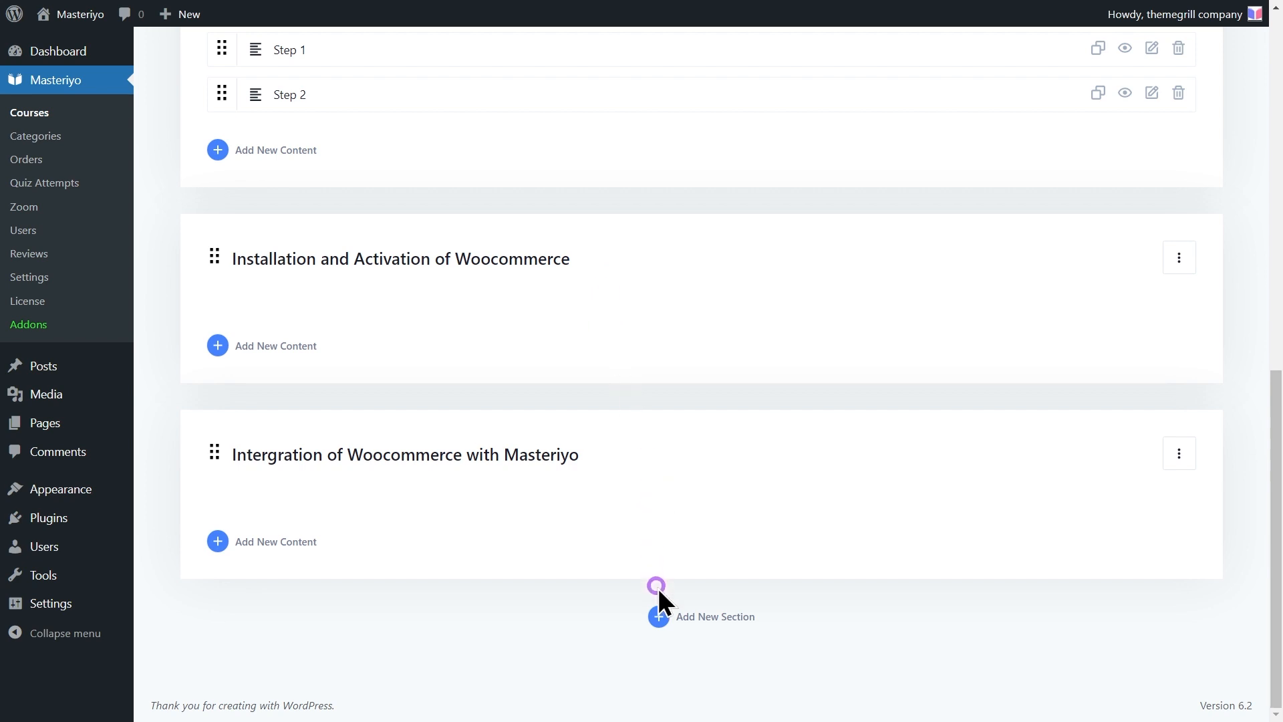
pyautogui.click(663, 614)
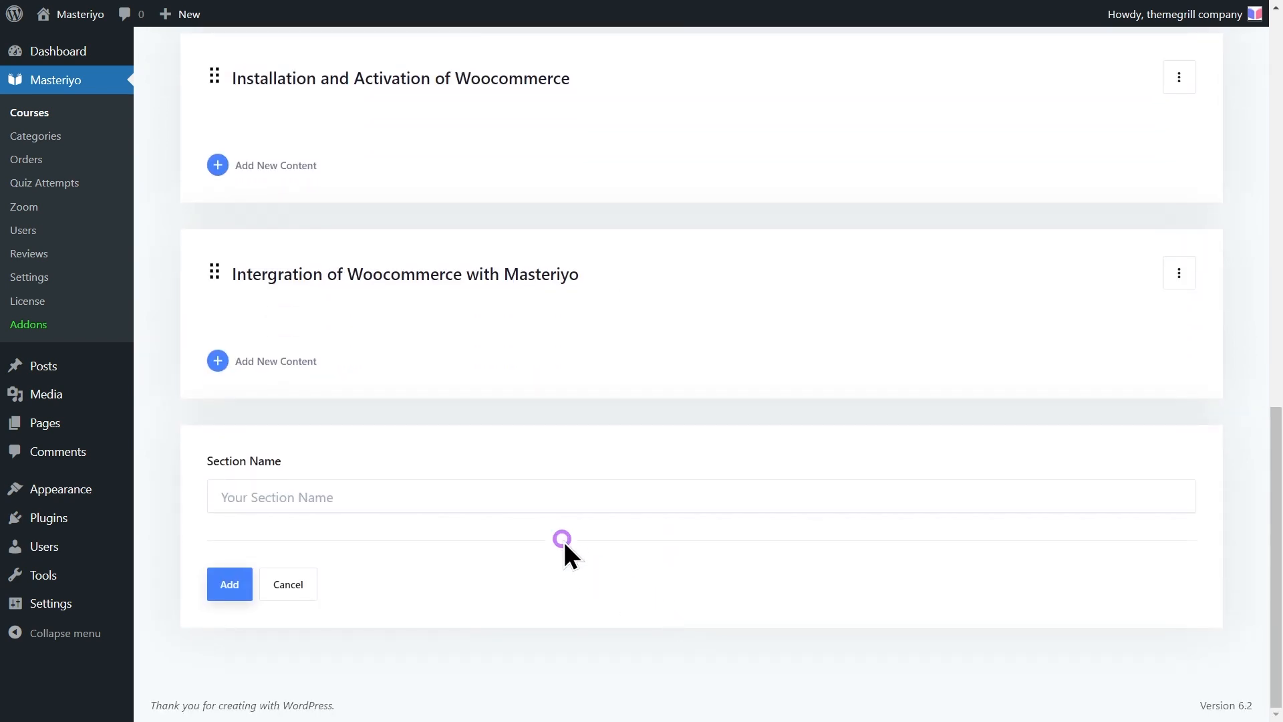
# Name the new section 'Zoom Meetings', add it, and open its content options
pyautogui.click(513, 490)
pyautogui.write('M')
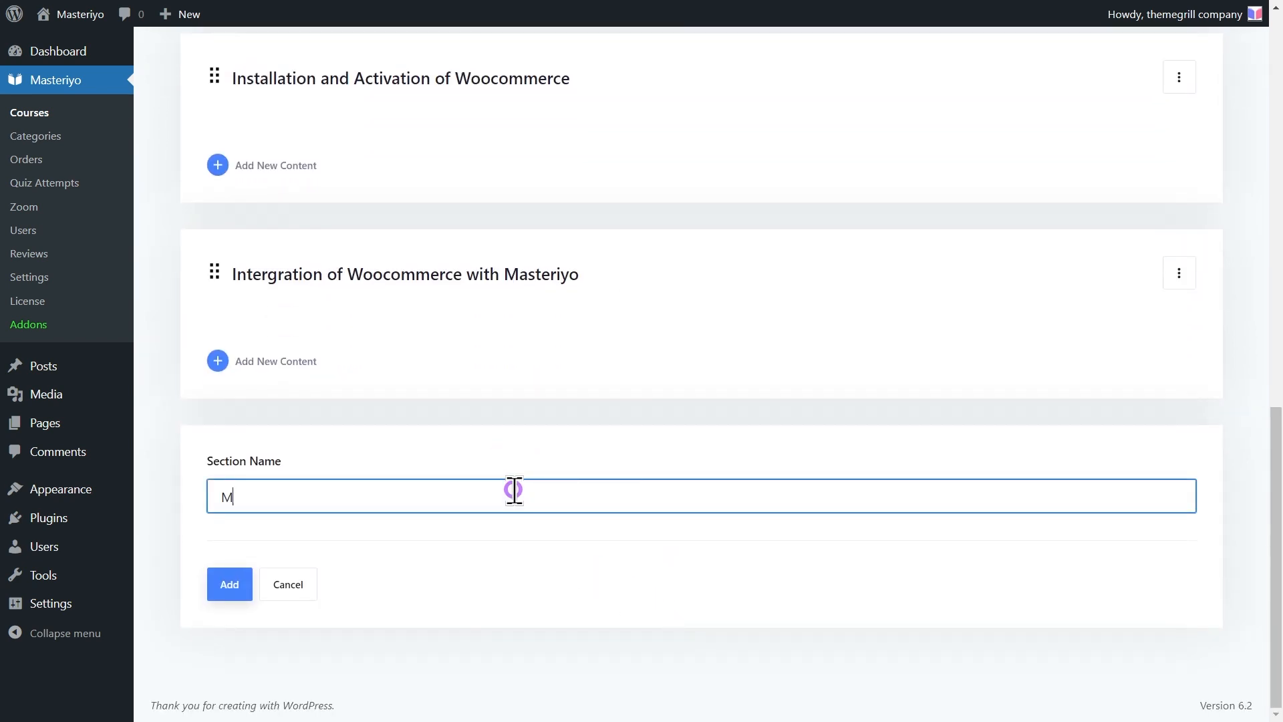
pyautogui.press('BackSpace')
pyautogui.write('Zo')
pyautogui.press('BackSpace')
pyautogui.write('oom Meetings')
pyautogui.click(235, 583)
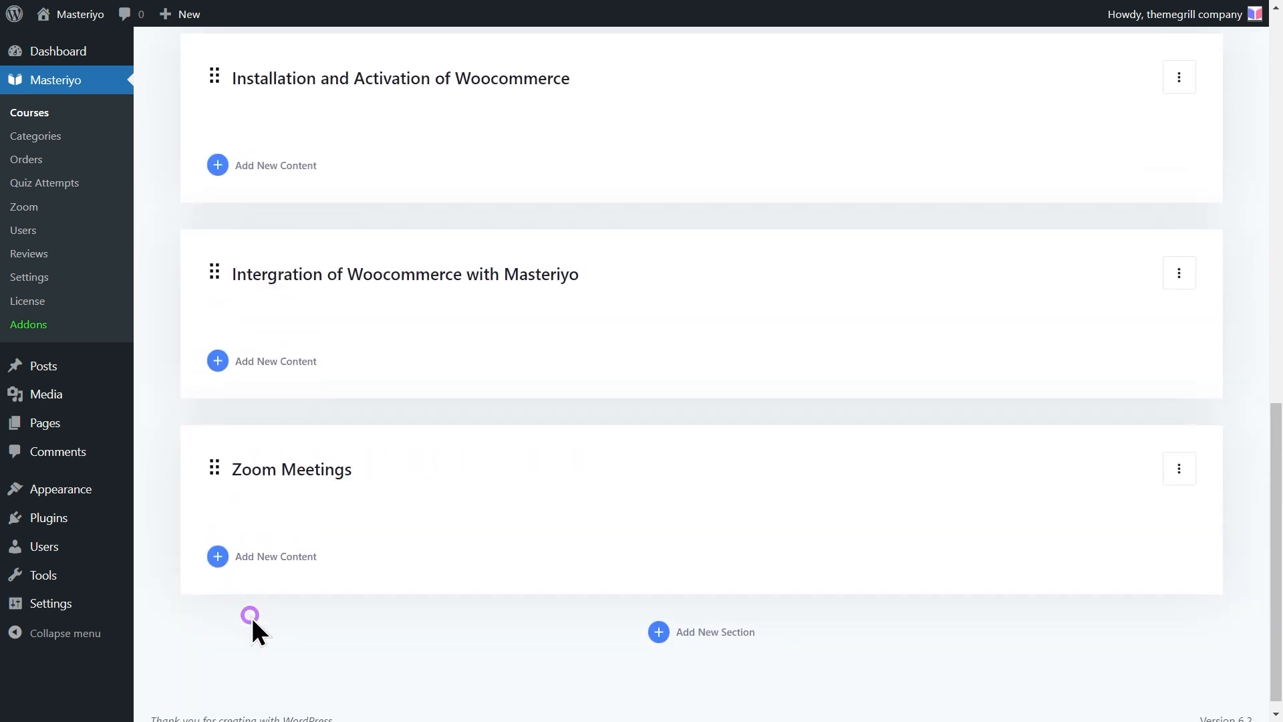
pyautogui.click(284, 556)
# Add a Zoom meeting titled 'Masteriyo Zoom Meeings' with the description 'Join now!'
pyautogui.click(283, 652)
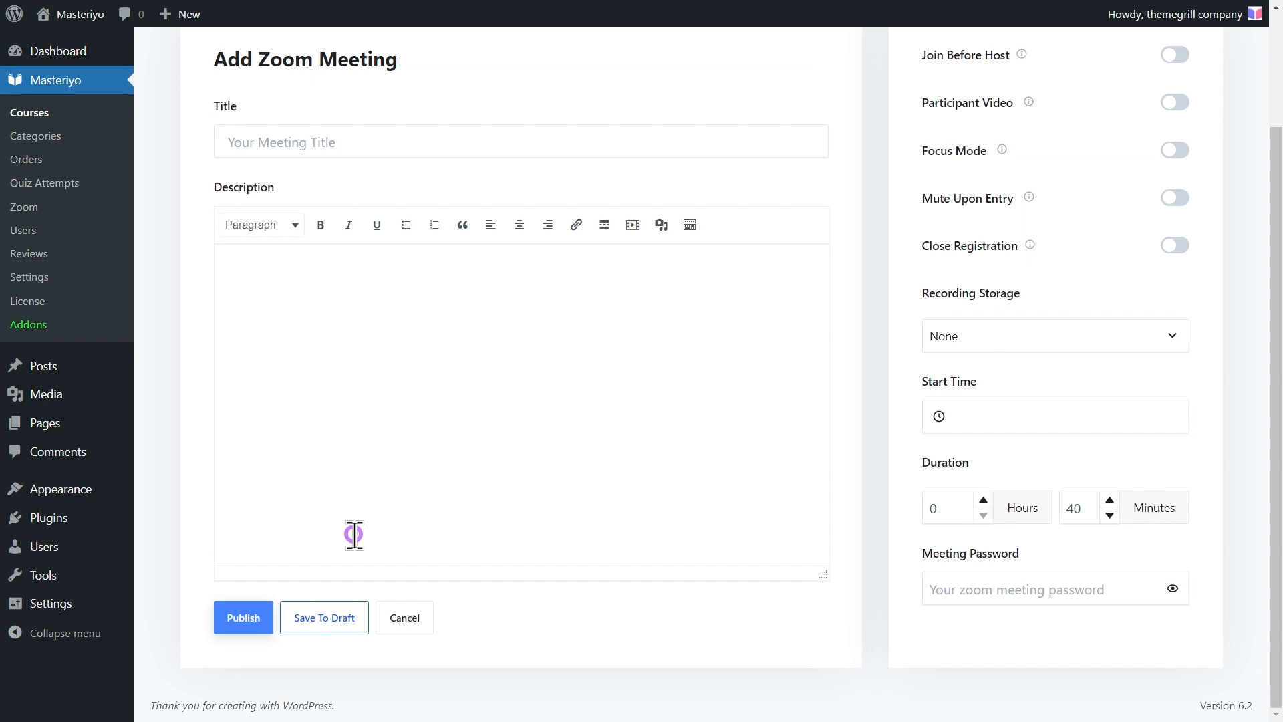
pyautogui.click(280, 140)
pyautogui.write('Masteriyo Zoom Meeings')
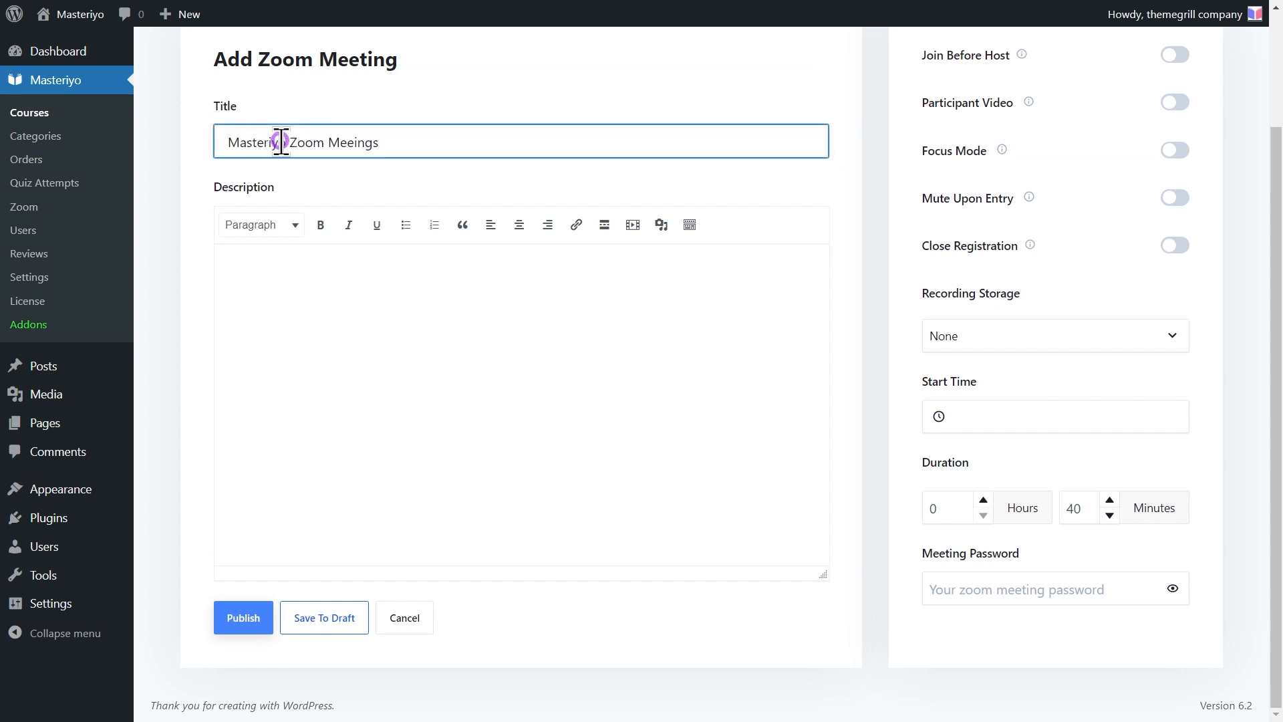
pyautogui.click(283, 247)
pyautogui.write('Join now!')
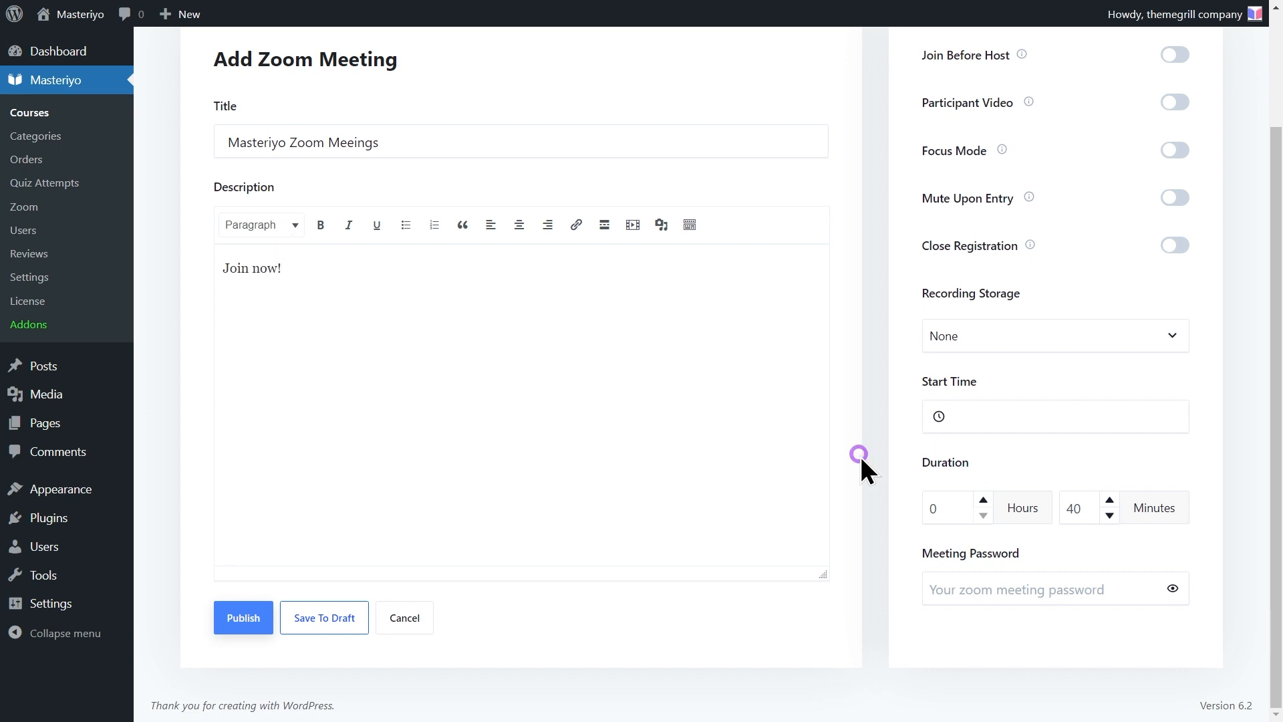
# Set the meeting start date to 2023-05-26 and the duration to 1 hour
pyautogui.click(989, 416)
pyautogui.click(1092, 607)
pyautogui.click(1199, 468)
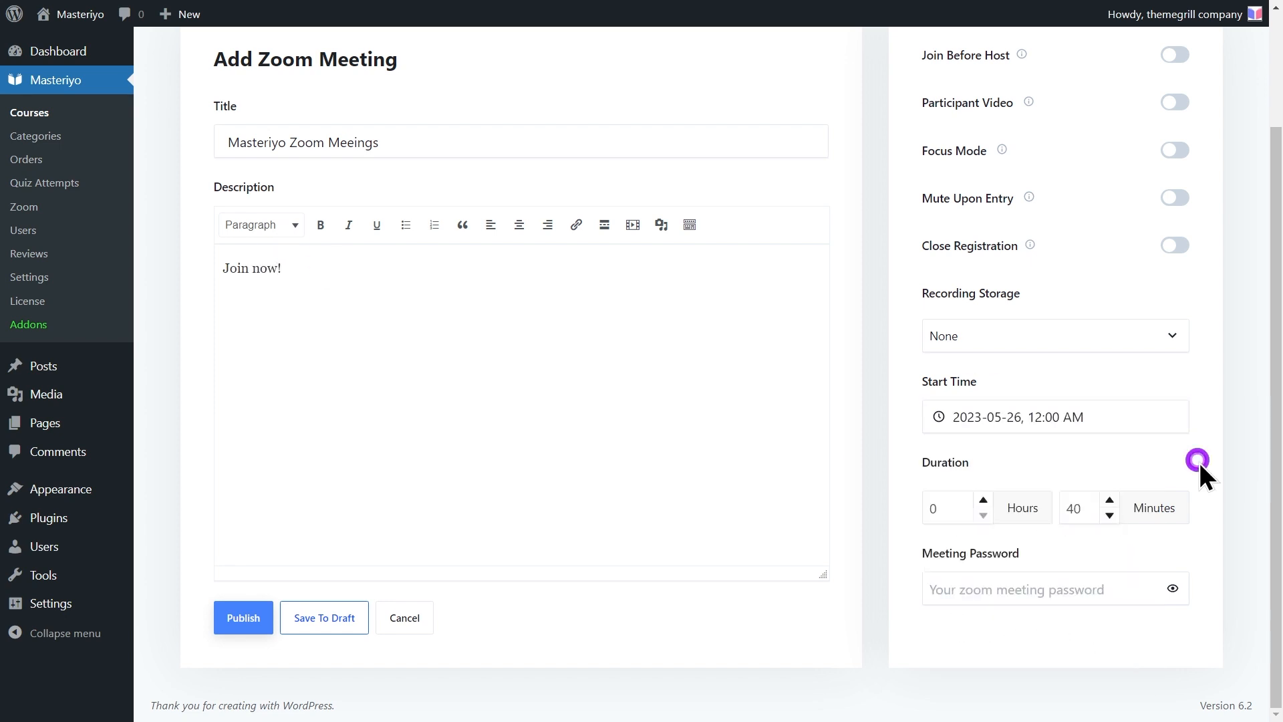
pyautogui.click(983, 500)
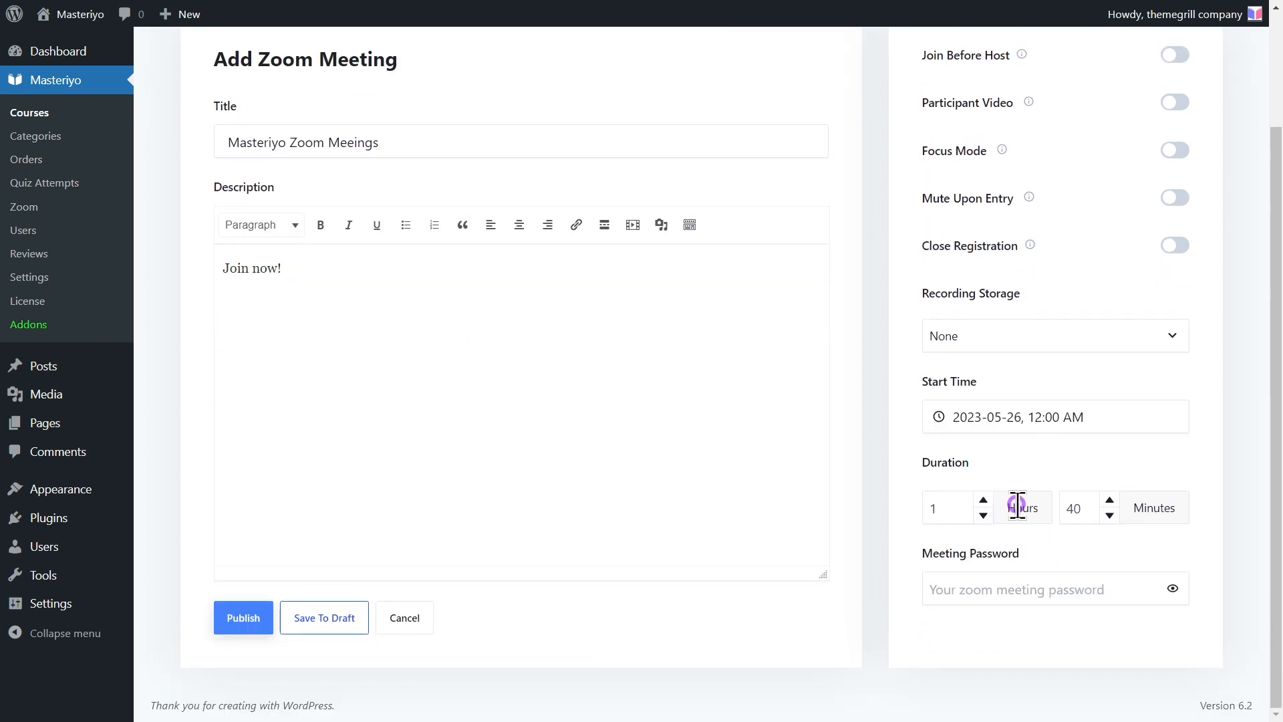
# Enable Focus Mode and Join Before Host, store recordings locally, and enter a meeting password
pyautogui.click(1170, 151)
pyautogui.click(1170, 52)
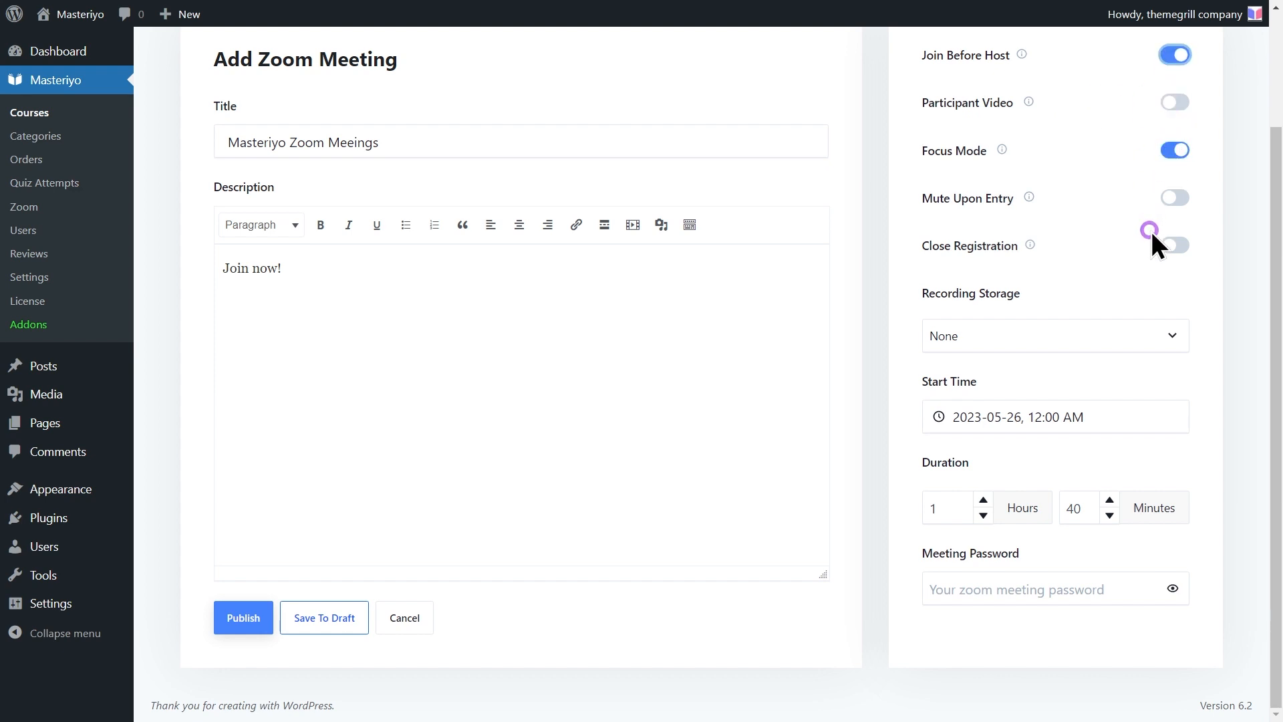
pyautogui.click(1117, 334)
pyautogui.click(1118, 380)
pyautogui.click(997, 581)
pyautogui.write('••••••')
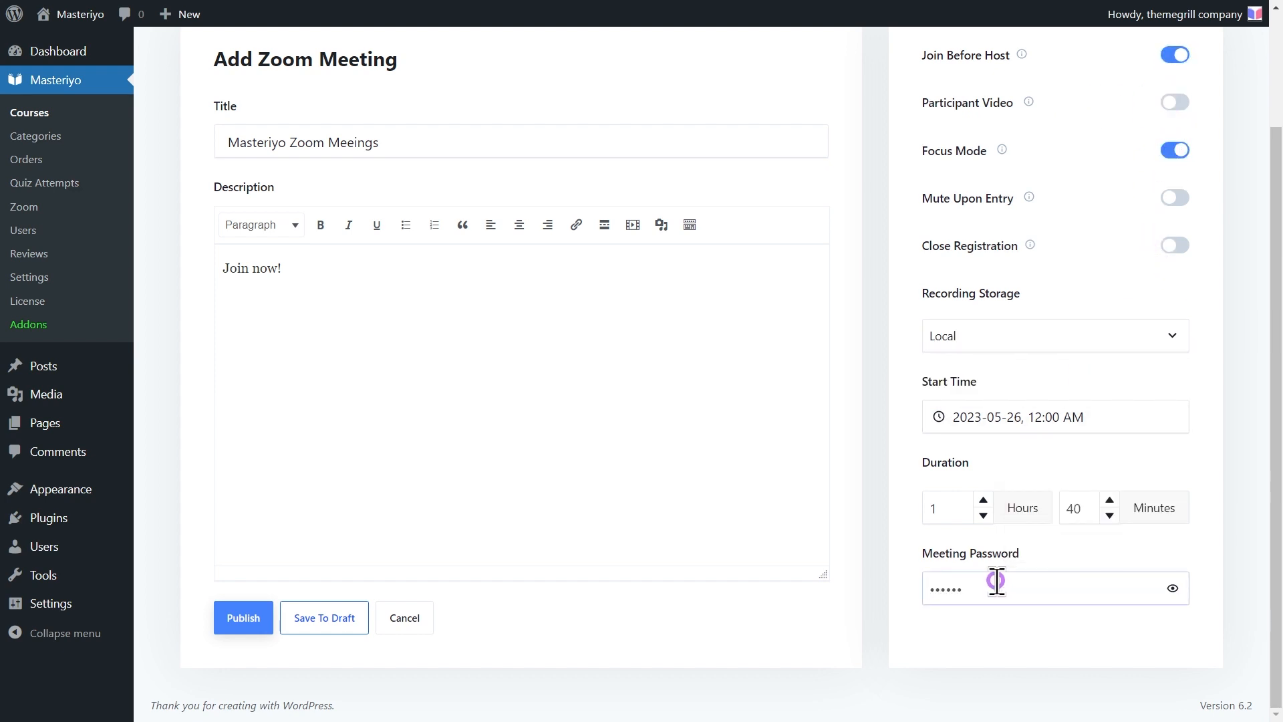
# Publish the 'Masteriyo Zoom Meeings' meeting
pyautogui.click(242, 620)
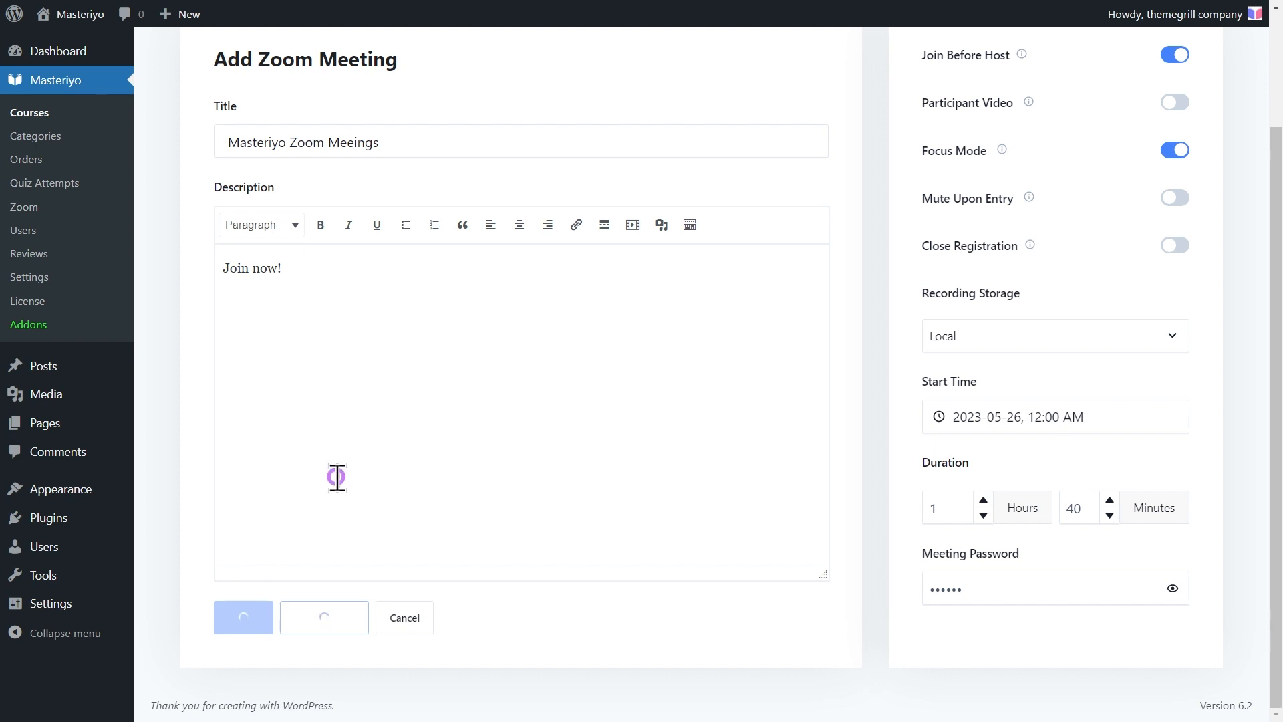